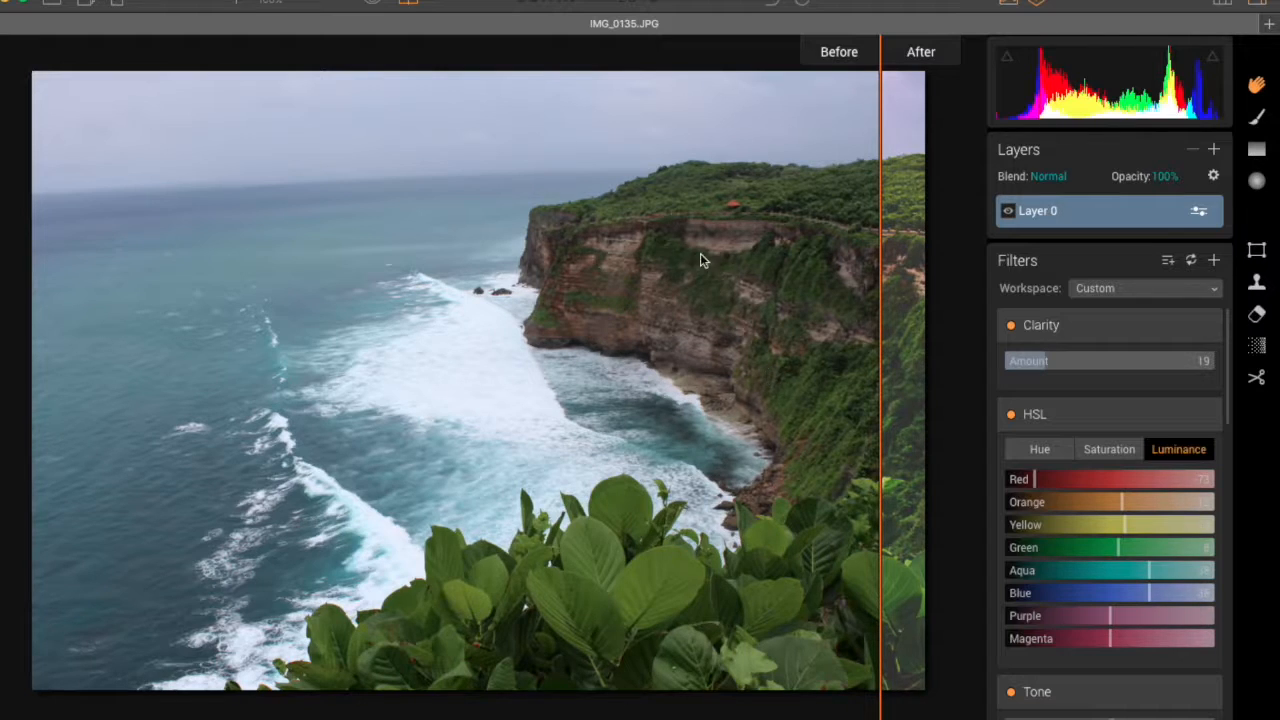
Step: Compare the edited photo with the original by sweeping the before/after divider across the image
left_click_drag(879, 395, 76, 394)
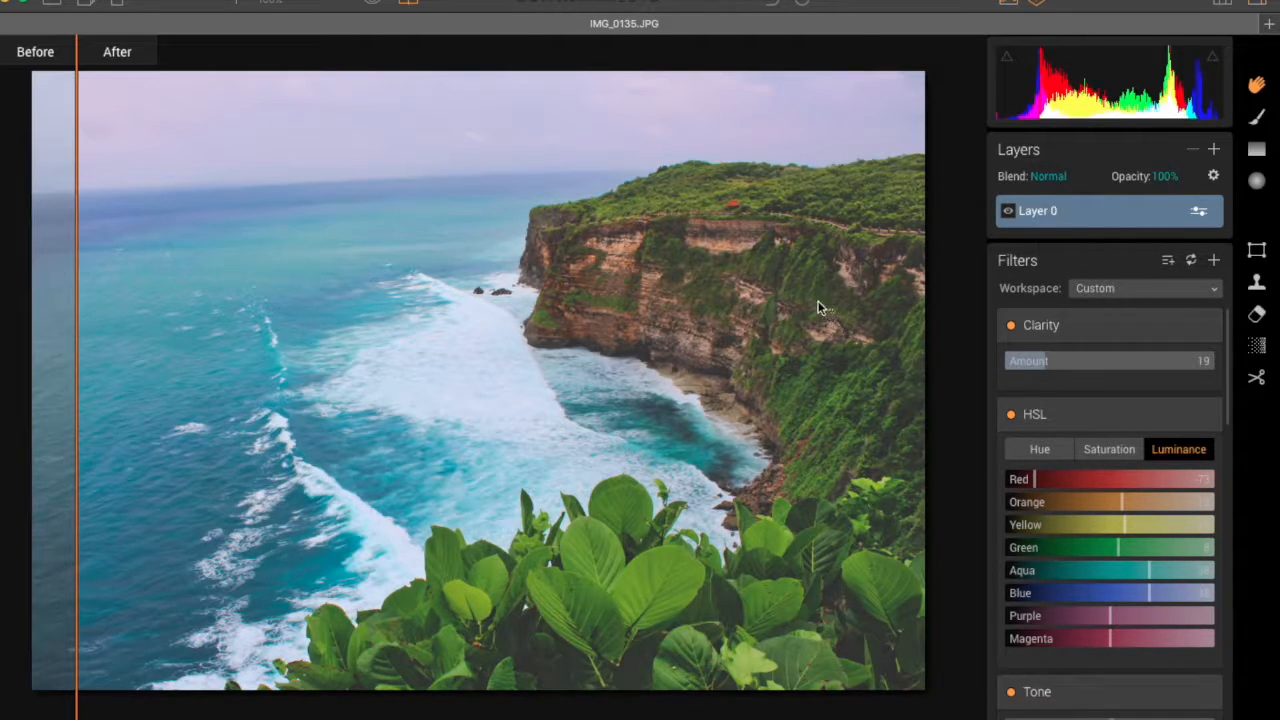
left_click_drag(79, 383, 29, 386)
left_click_drag(77, 296, 754, 337)
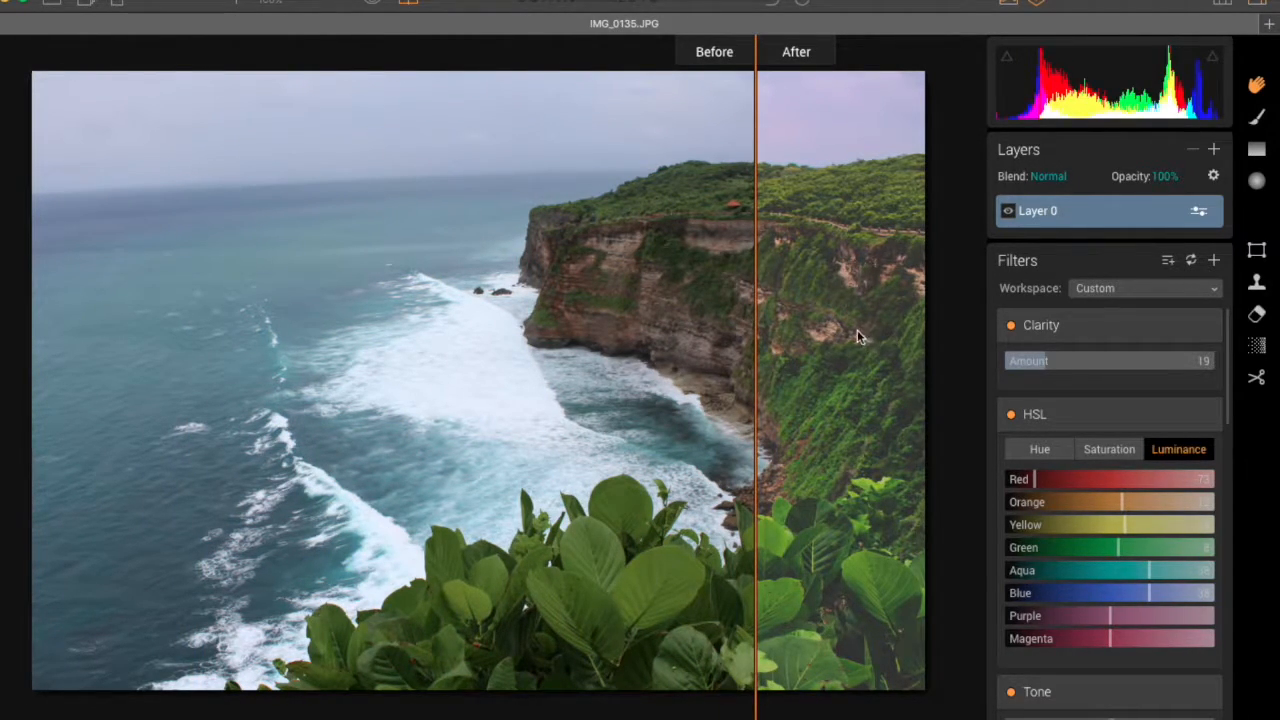
Step: Delete all filters from Layer 0 and add a Clarity filter to it
right_click(1079, 212)
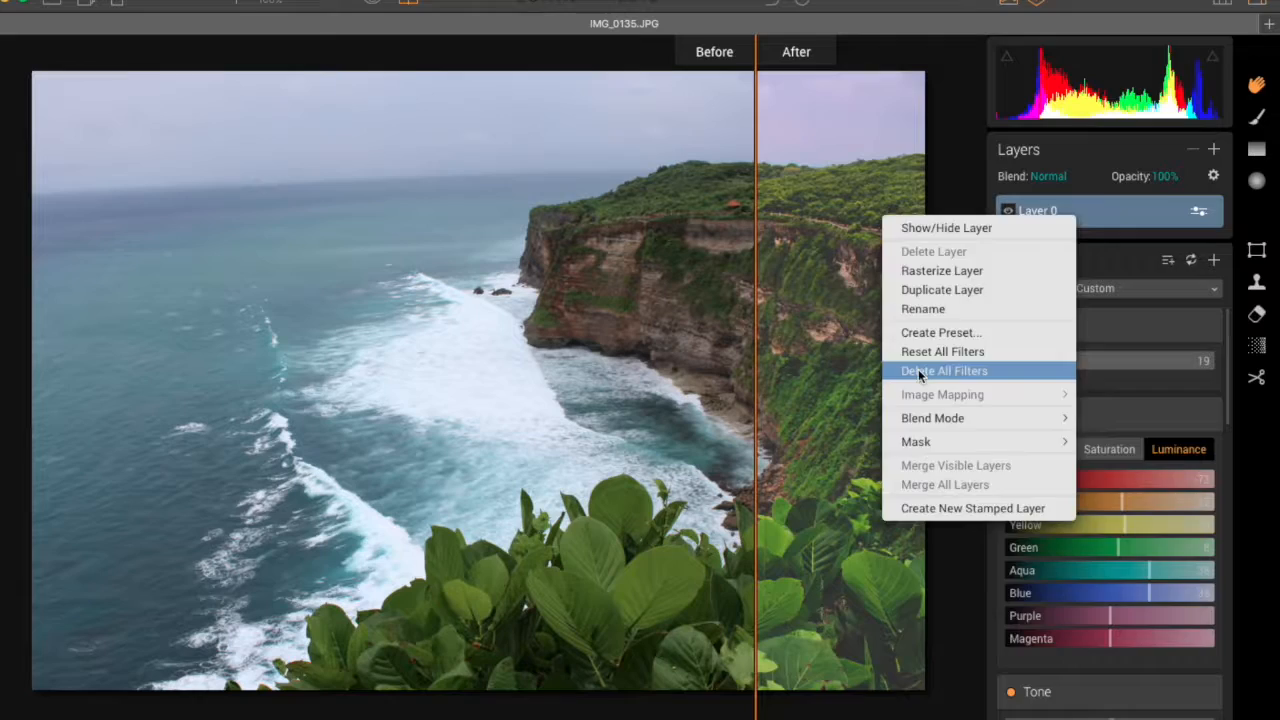
left_click(990, 371)
left_click(1109, 325)
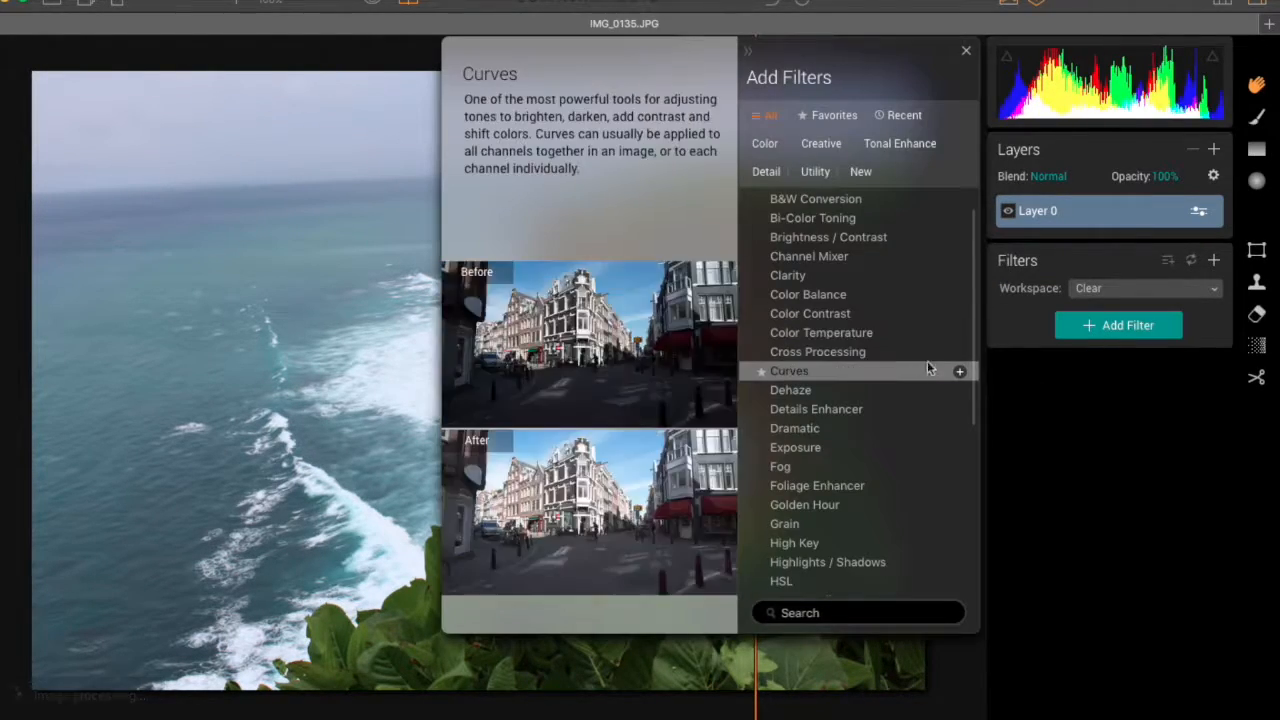
scroll(857, 380, "up", 2)
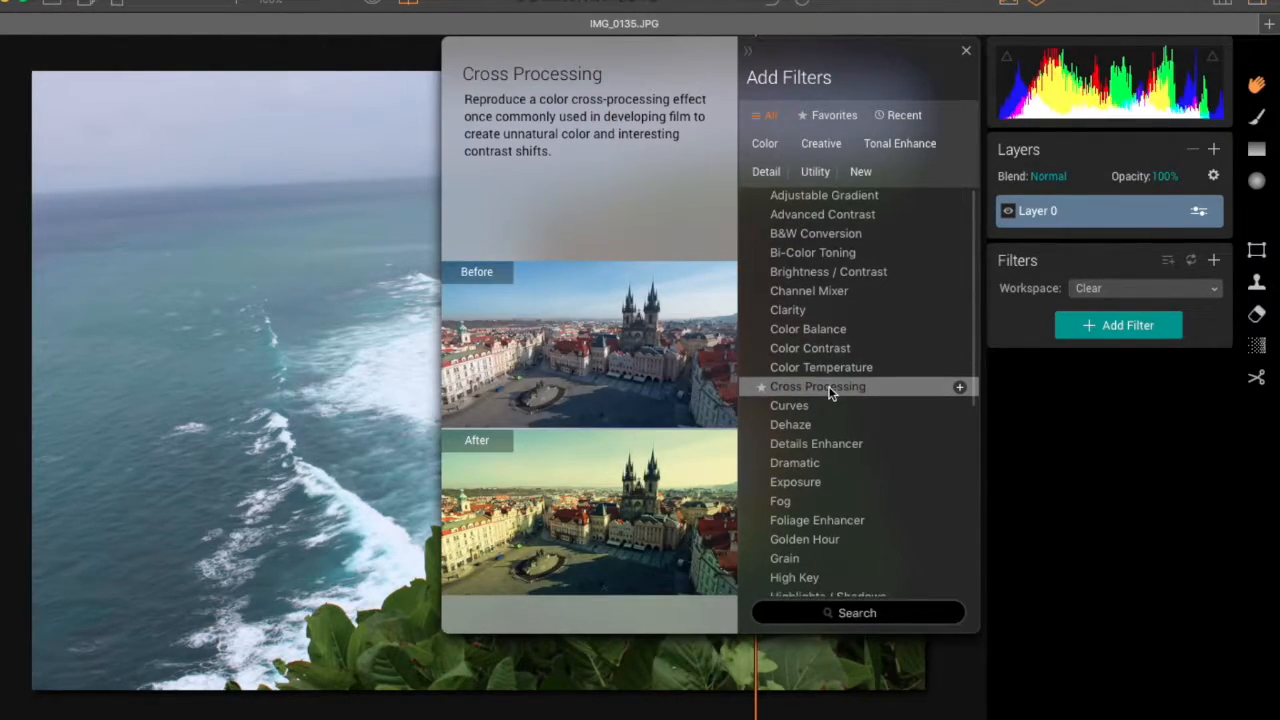
scroll(828, 392, "down", 4)
scroll(831, 332, "up", 4)
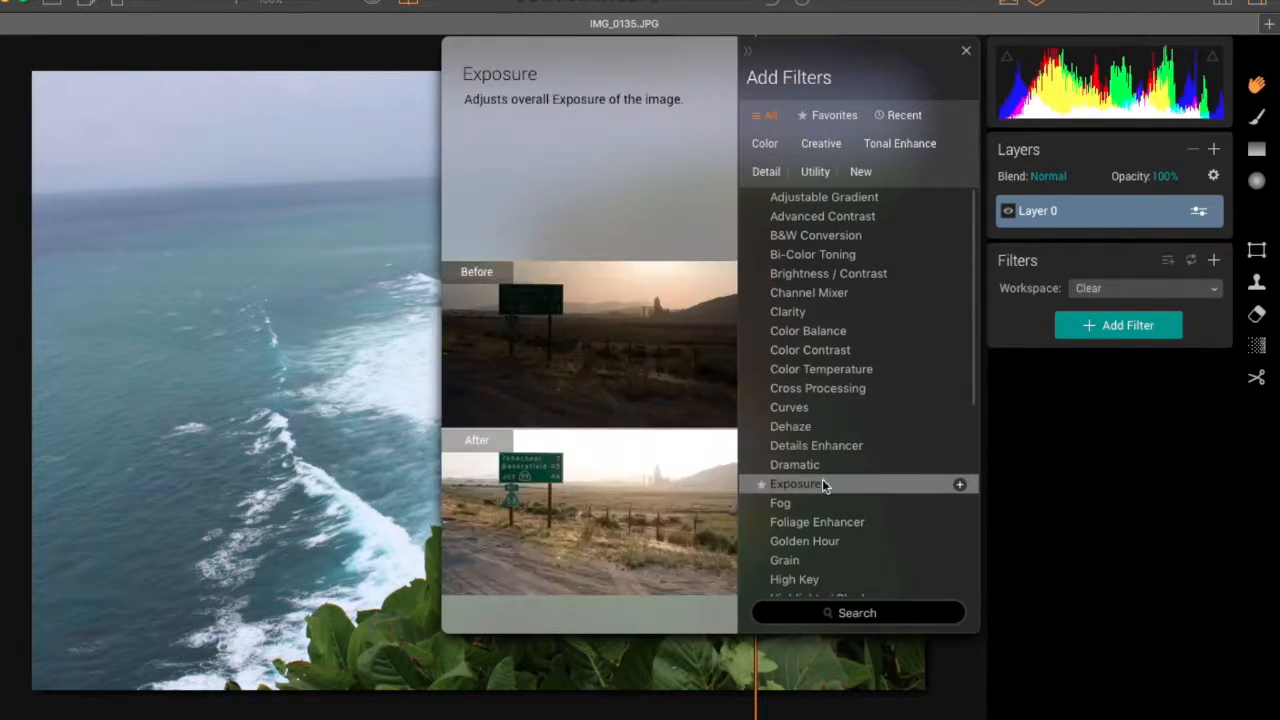
scroll(833, 265, "down", 1)
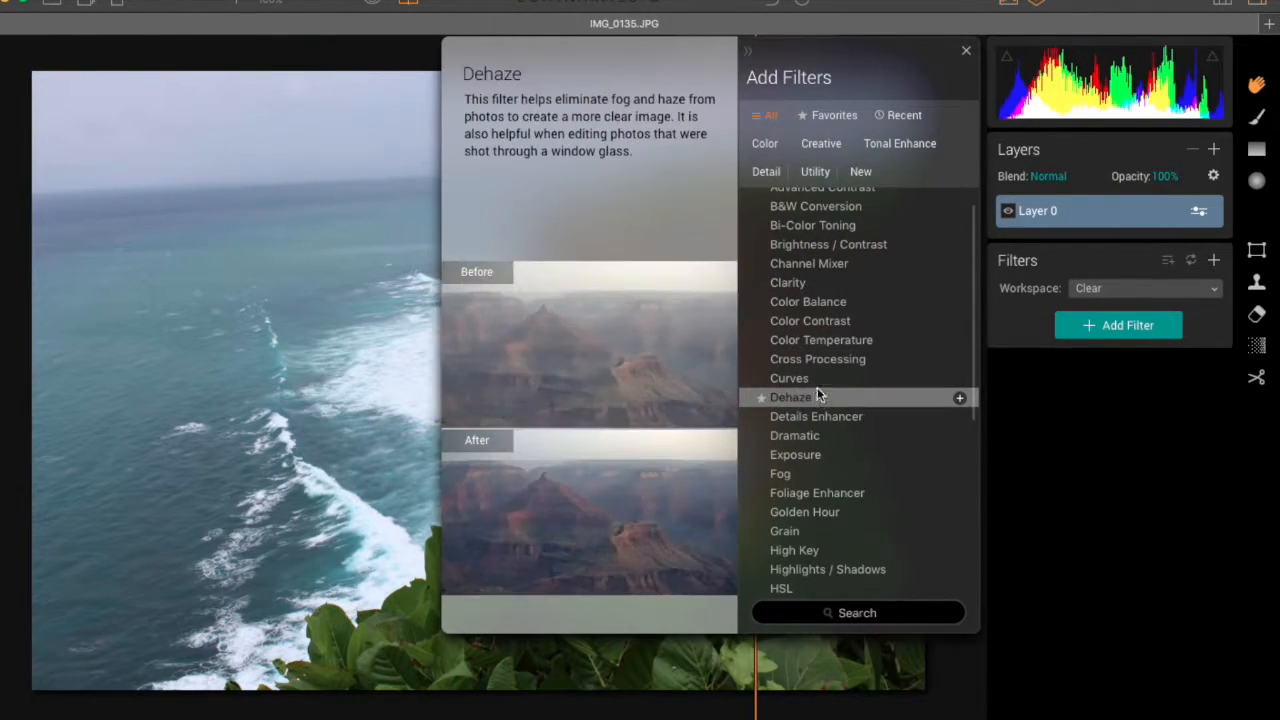
scroll(835, 370, "down", 3)
scroll(835, 370, "down", 7)
scroll(835, 375, "up", 11)
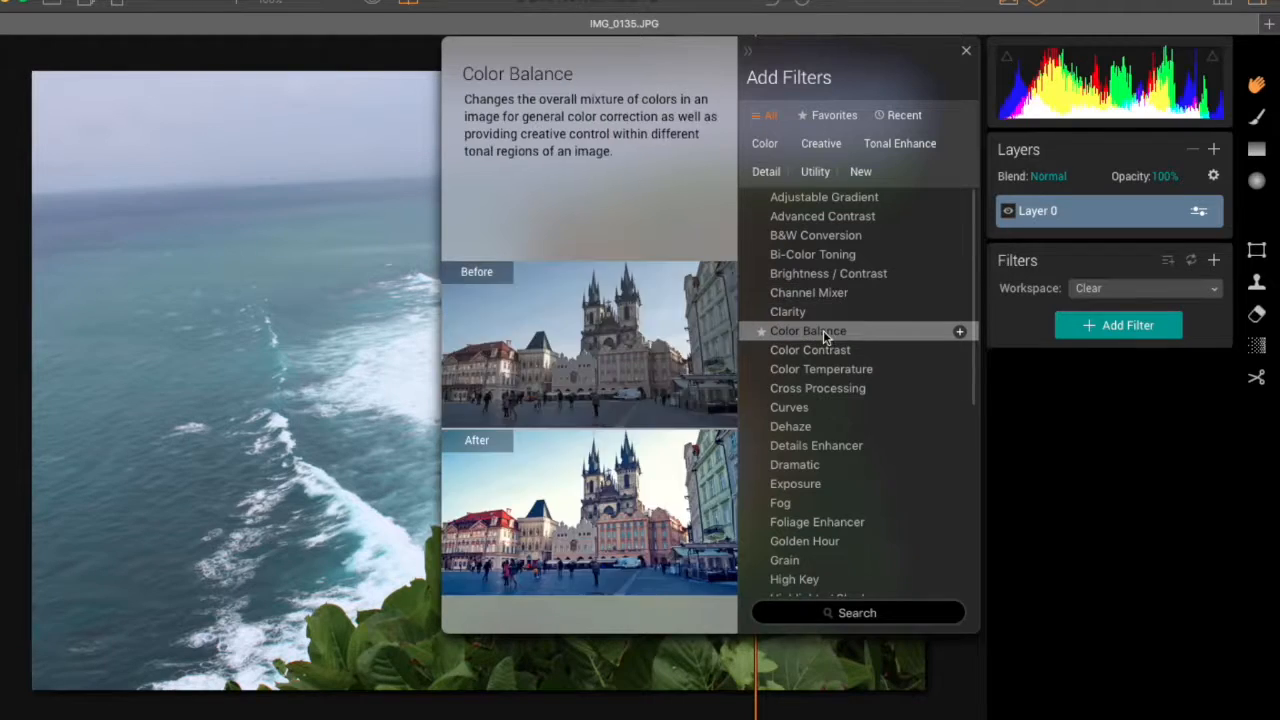
left_click(820, 312)
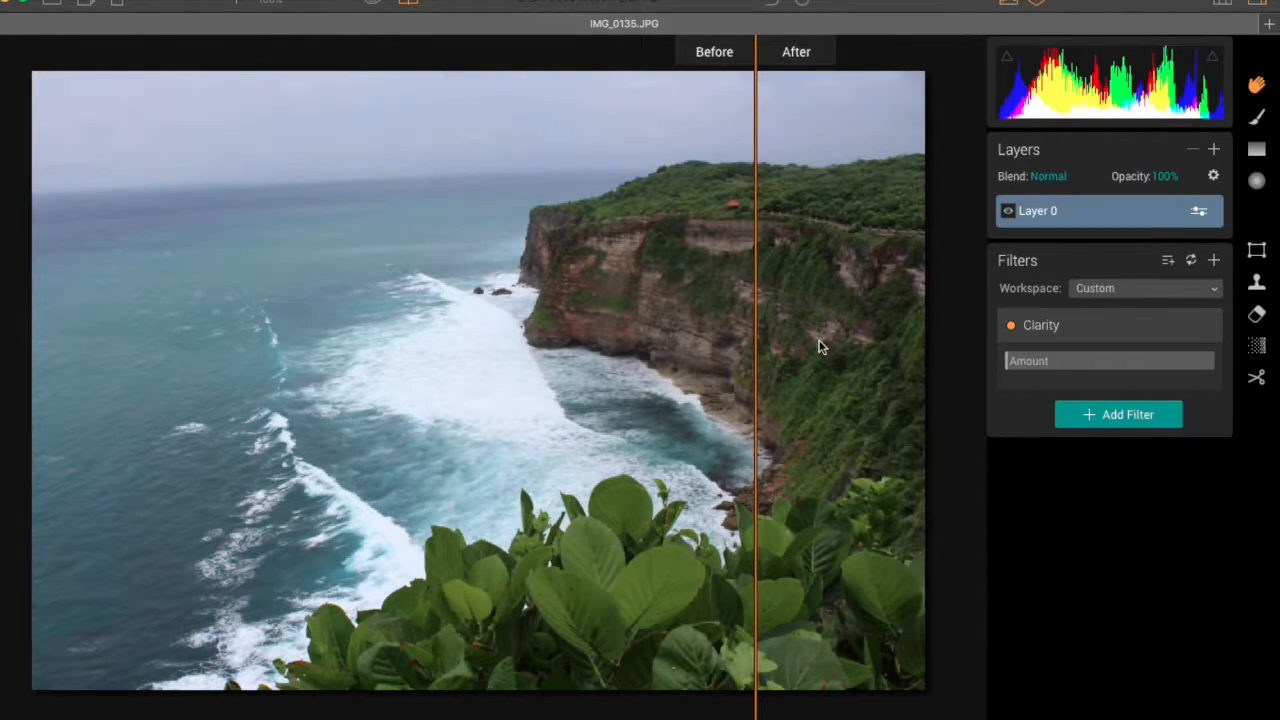
Step: Add an HSL filter and a Tone filter to Layer 0
left_click(1090, 413)
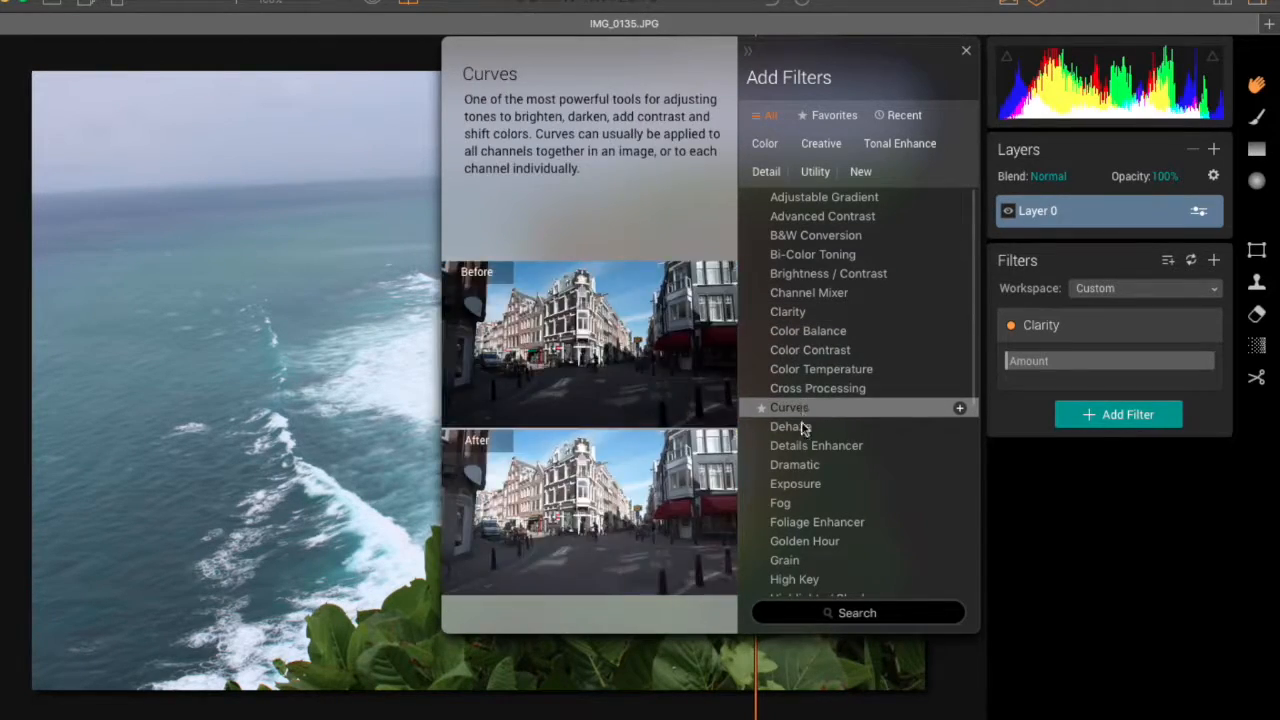
scroll(812, 376, "down", 3)
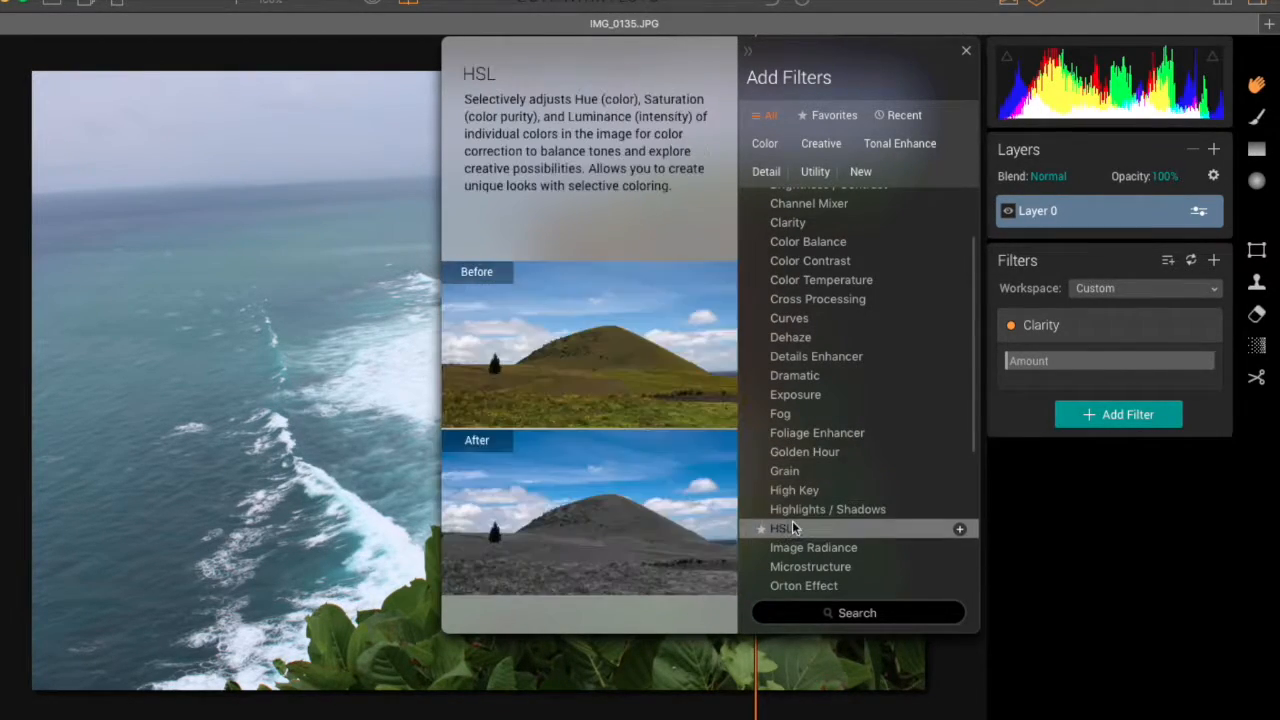
left_click(785, 528)
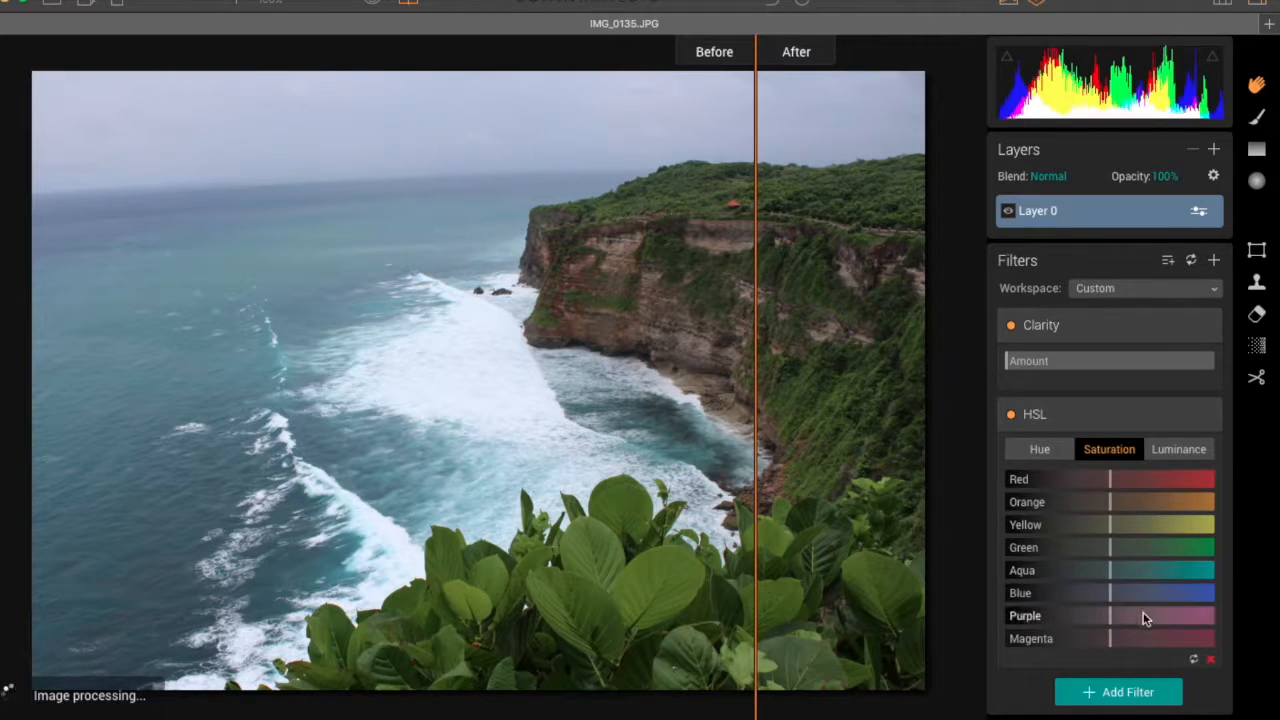
left_click(1125, 705)
scroll(842, 420, "down", 5)
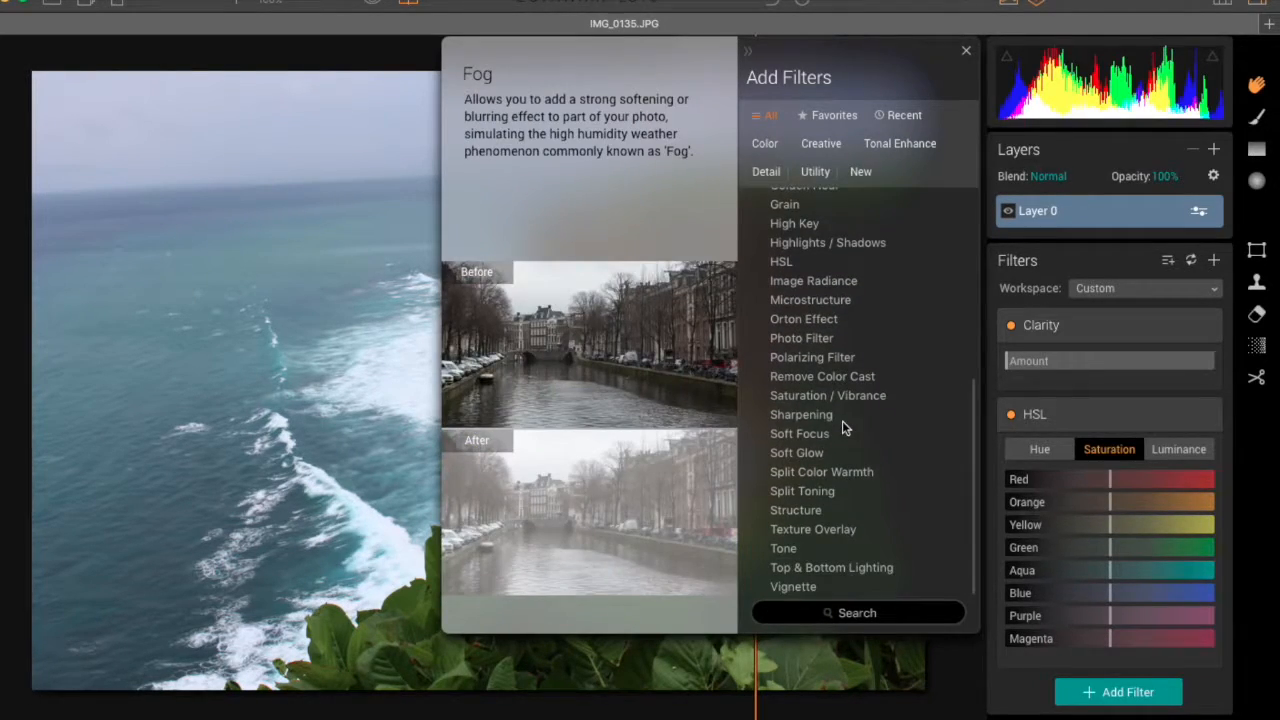
left_click(821, 553)
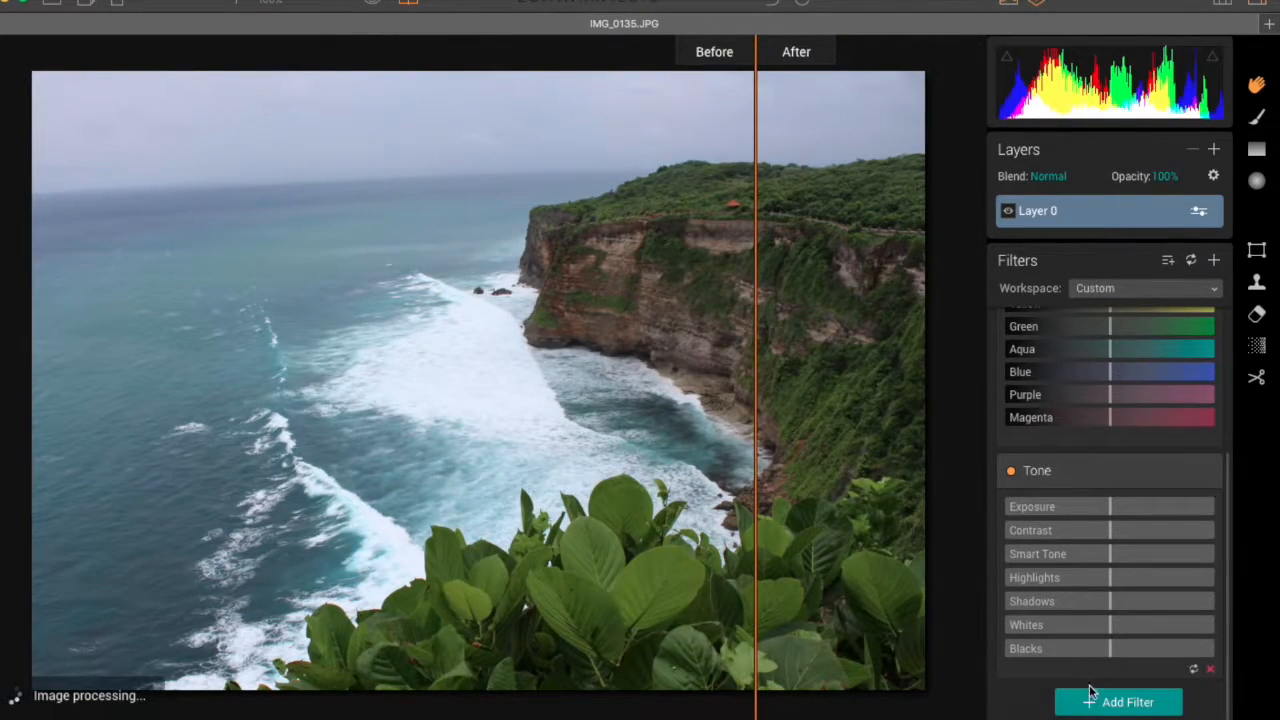
Step: Add a Curves filter and an Adjustable Gradient filter below the Tone filter
left_click(1095, 705)
scroll(837, 437, "up", 5)
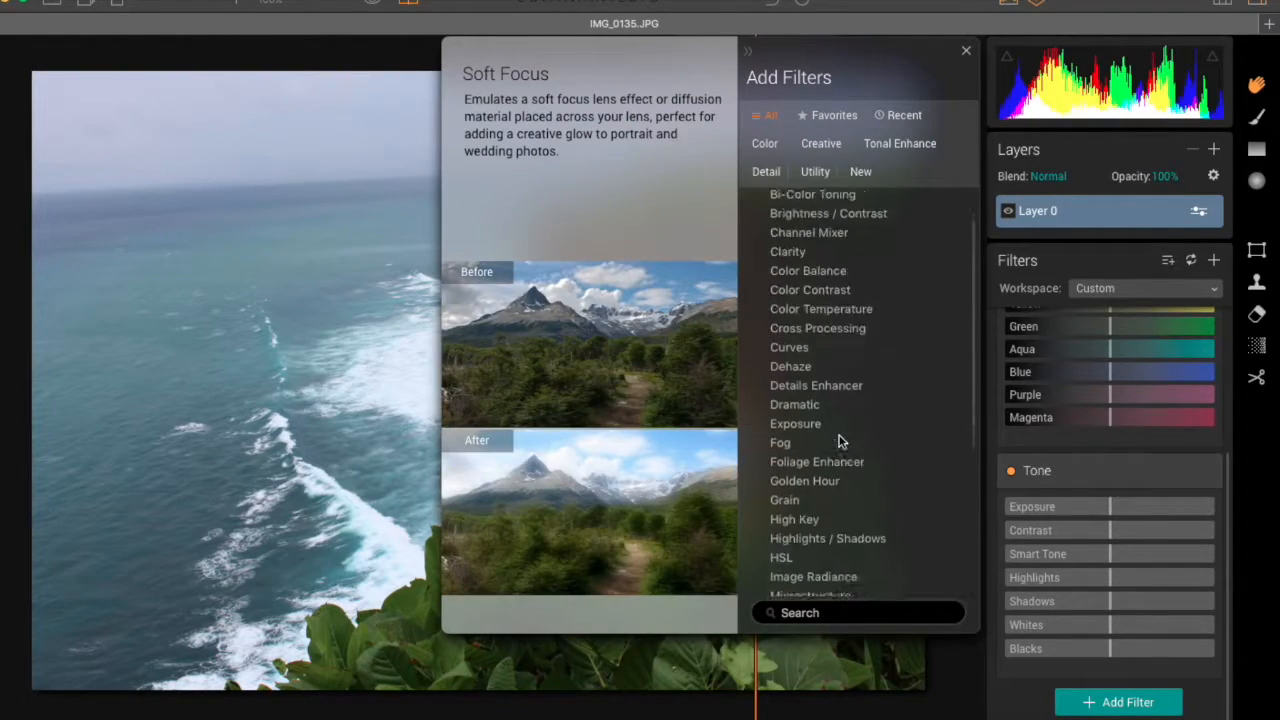
left_click(808, 406)
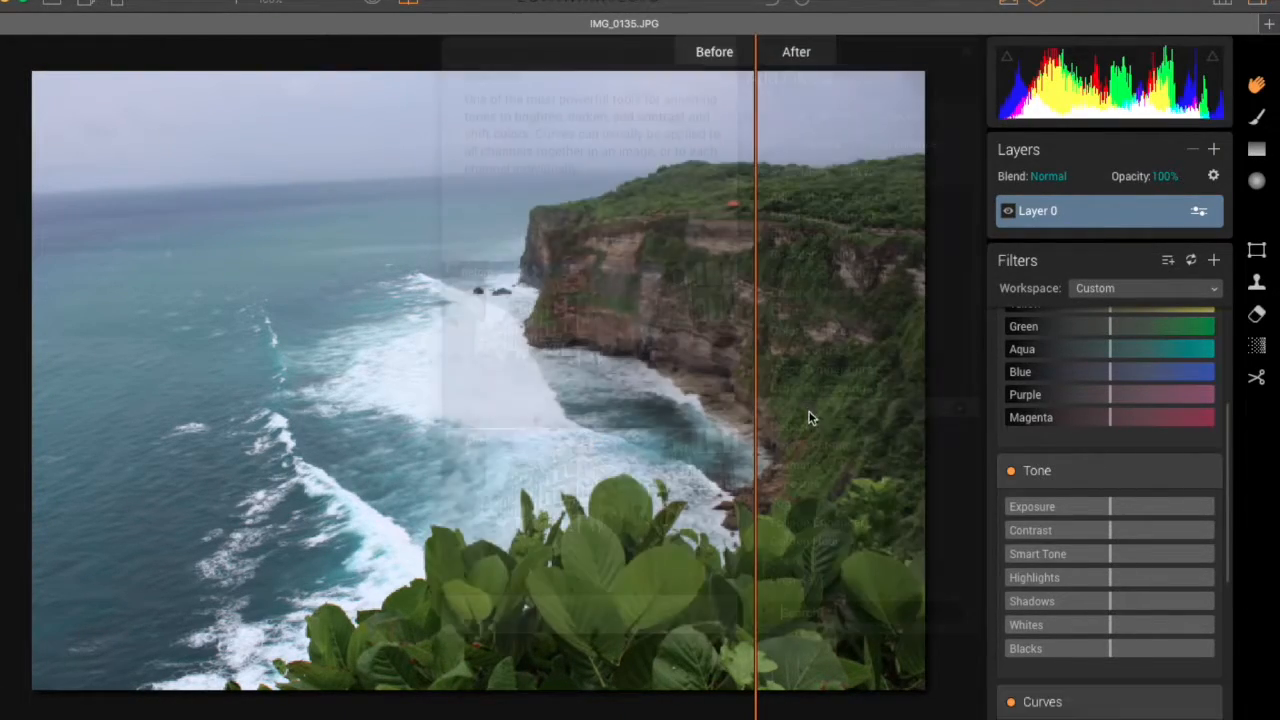
left_click(1125, 703)
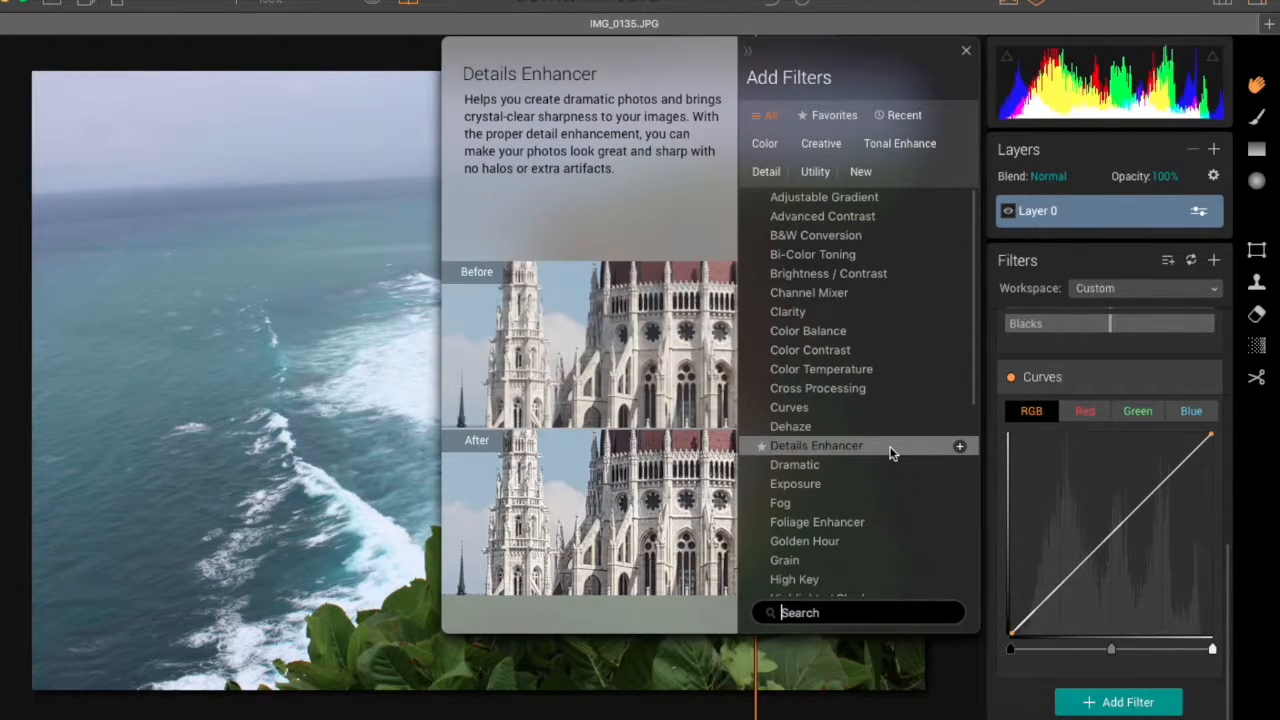
left_click(880, 203)
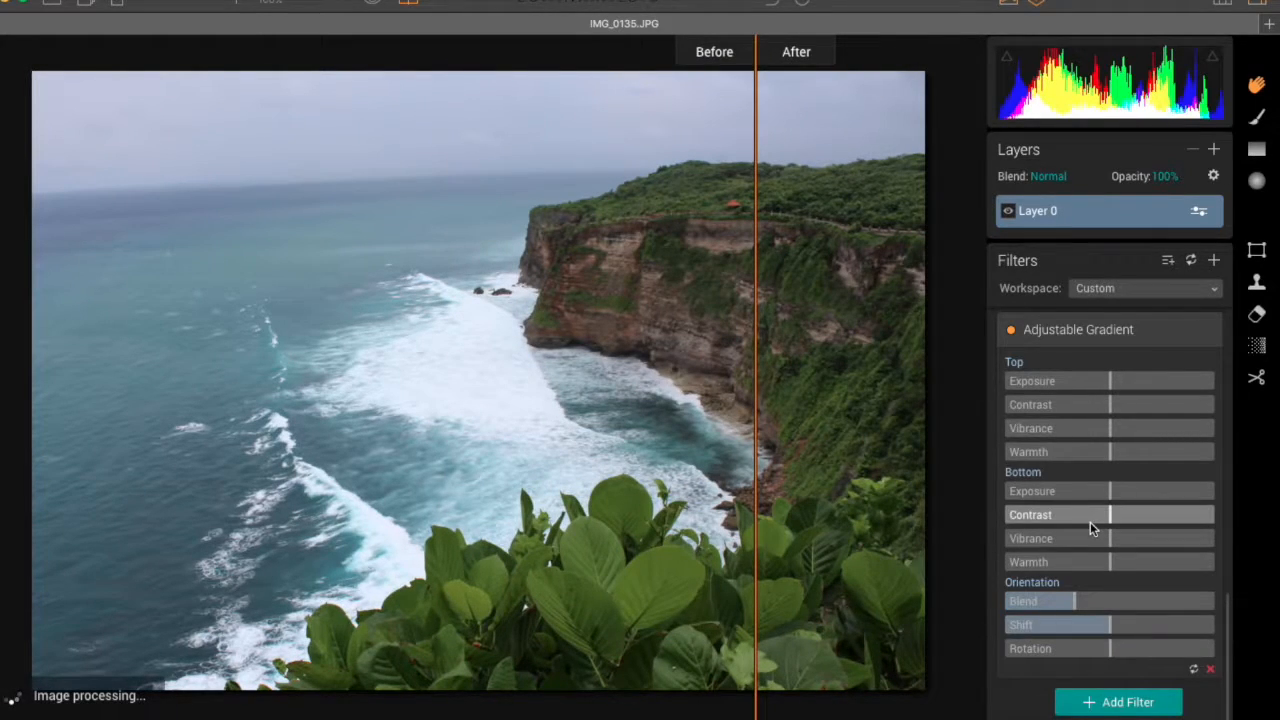
Step: Add a Color Contrast filter below the Adjustable Gradient filter
scroll(1070, 445, "up", 10)
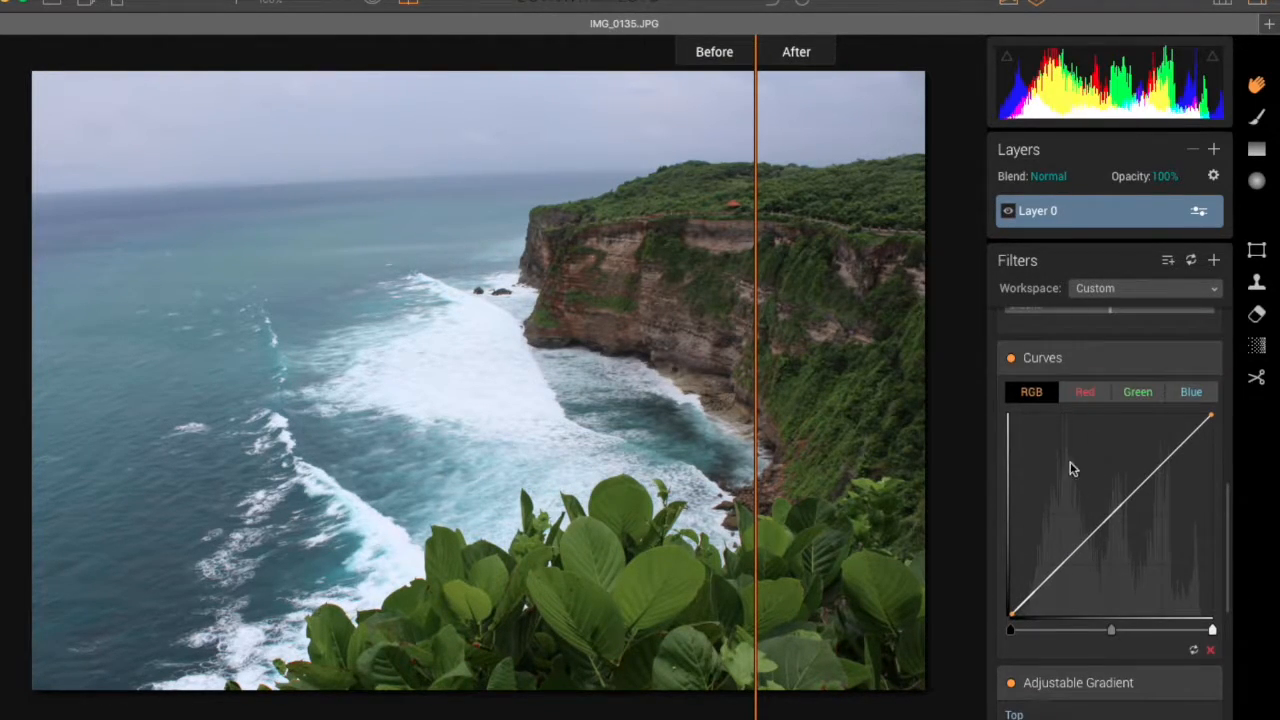
scroll(1071, 457, "up", 8)
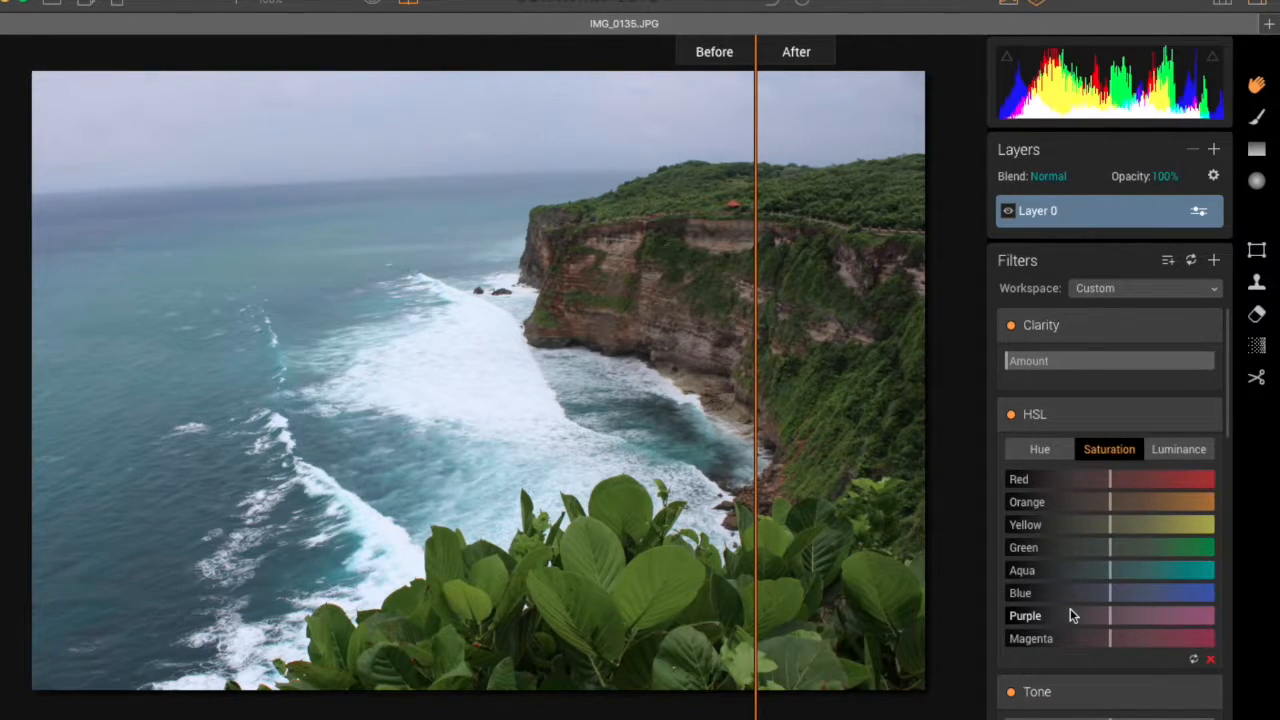
scroll(1070, 615, "down", 14)
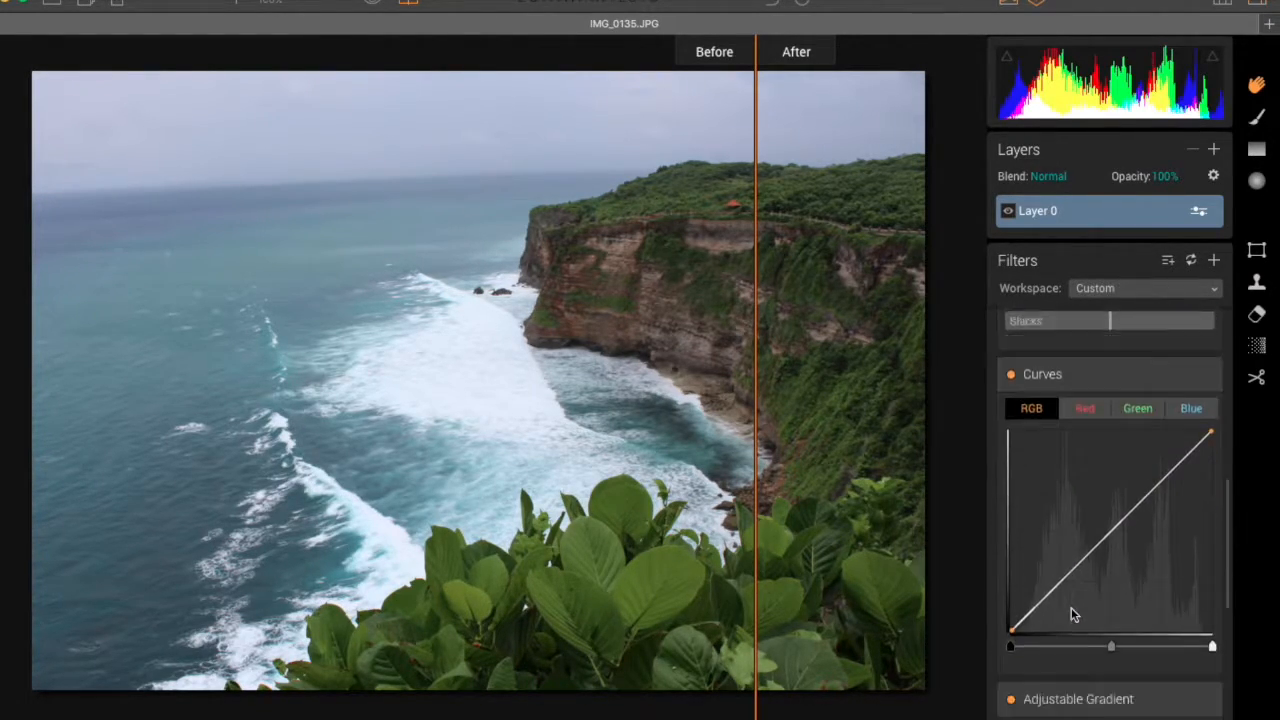
scroll(1073, 607, "down", 2)
scroll(1132, 457, "down", 2)
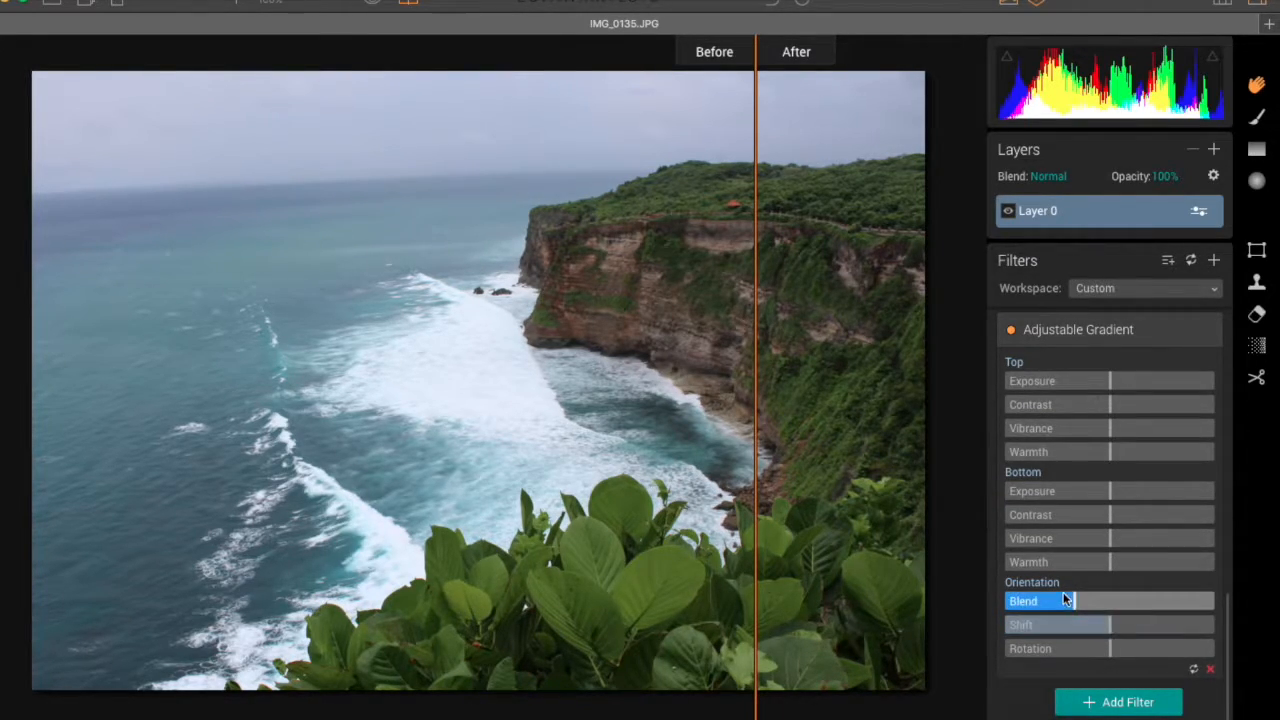
left_click(1072, 700)
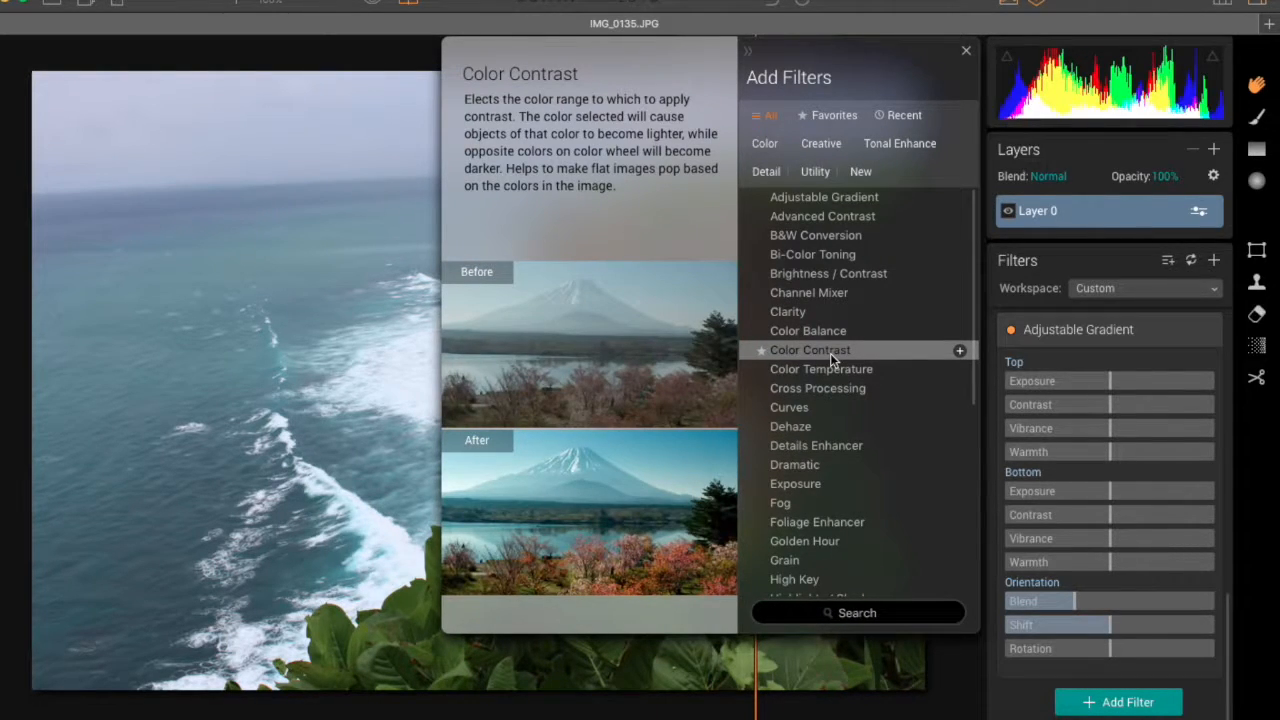
left_click(830, 353)
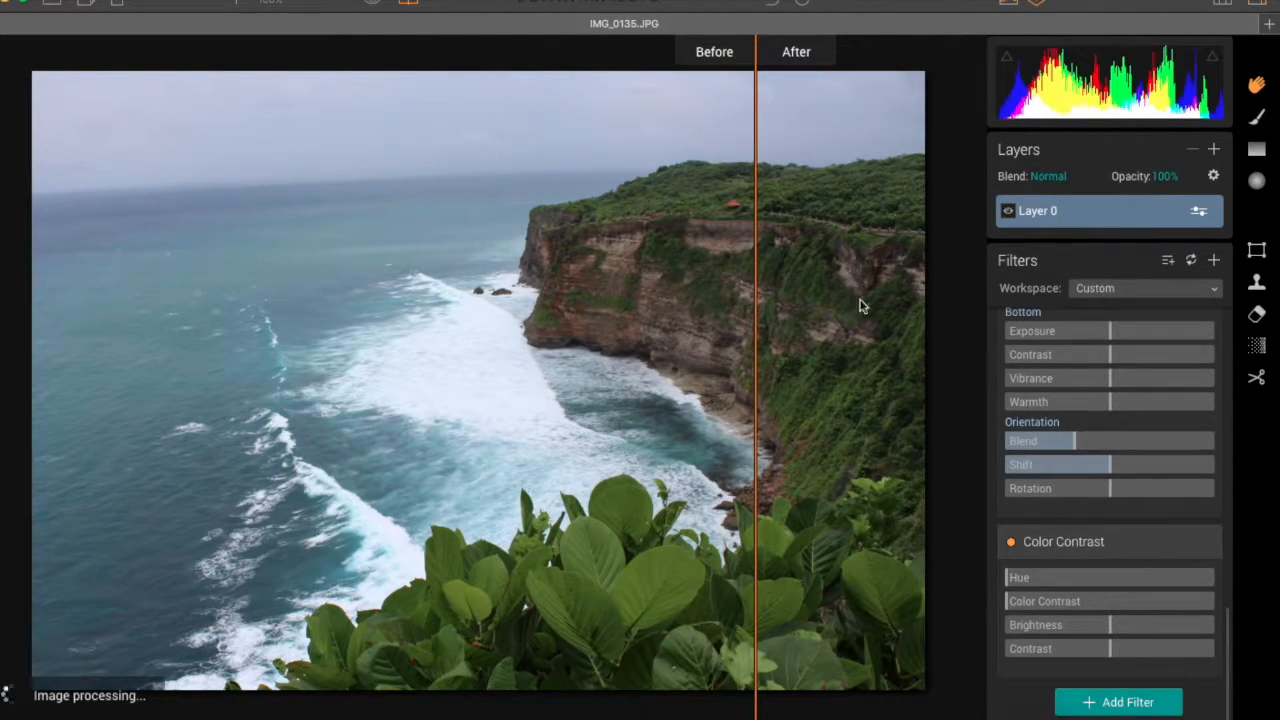
Step: Turn off the before/after comparison and examine the cliff face's detail at 100% zoom, returning to the full image
left_click_drag(757, 409, 822, 362)
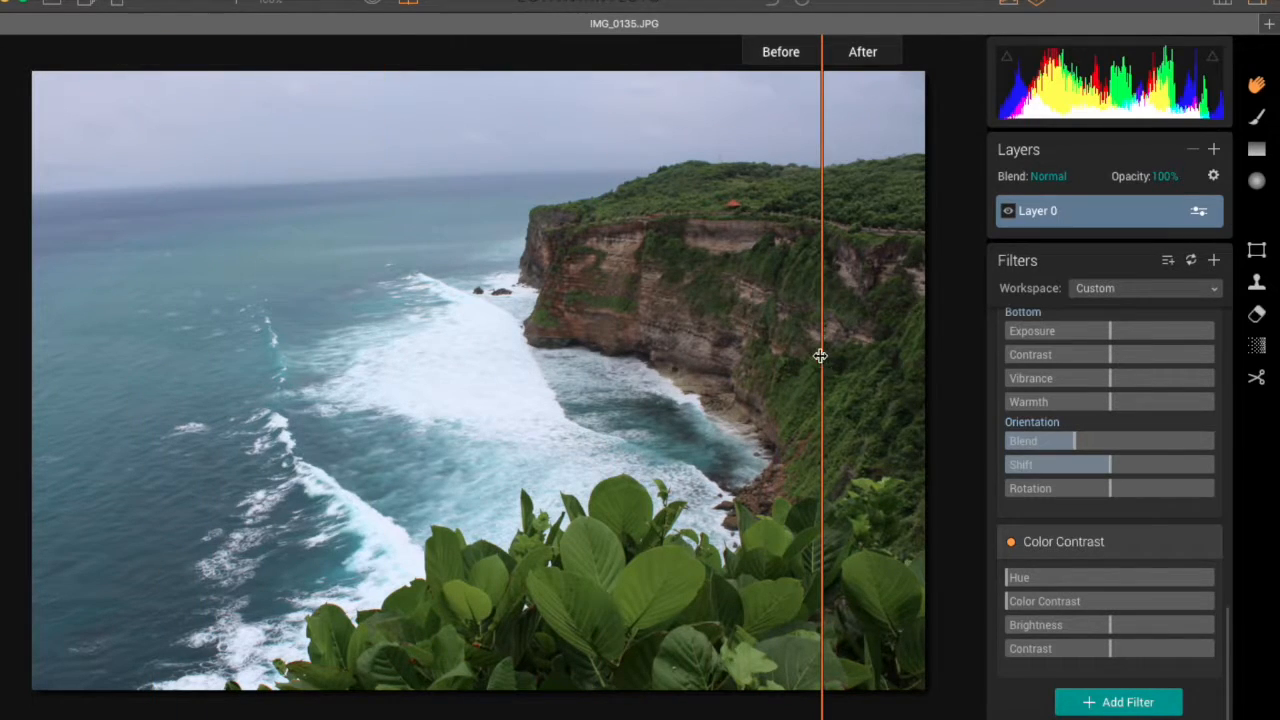
left_click(408, 3)
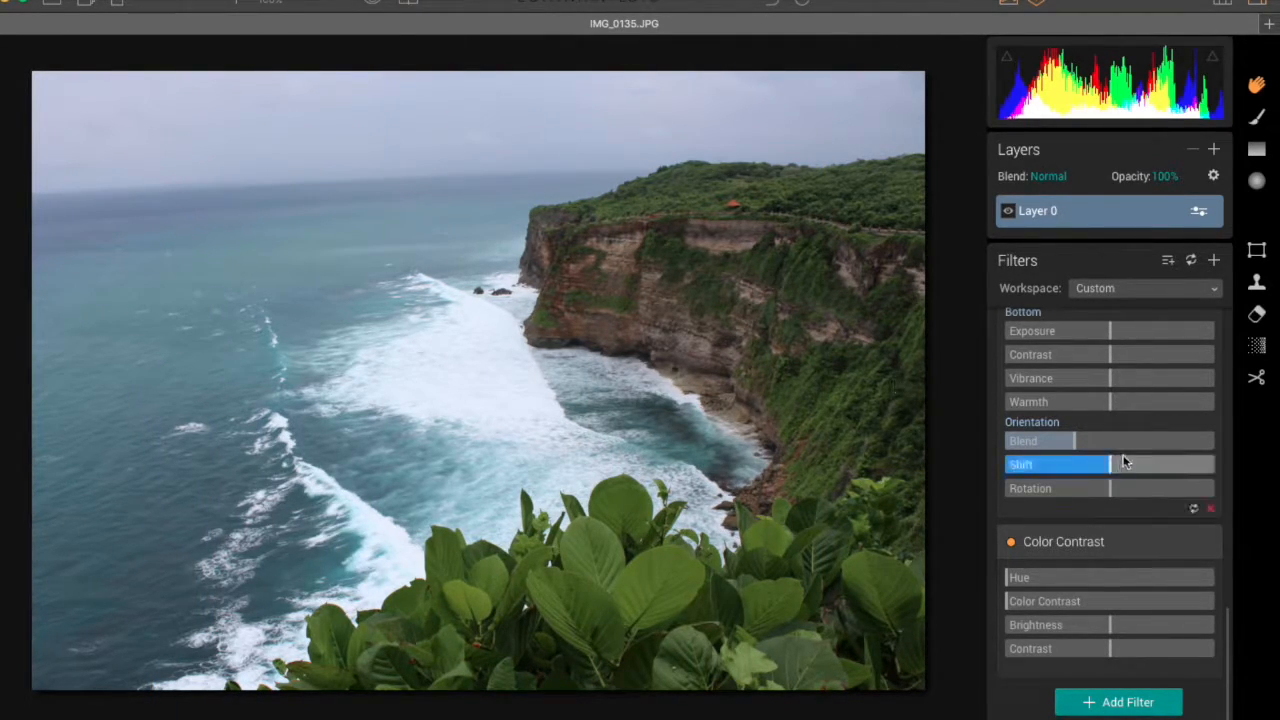
scroll(1123, 456, "up", 15)
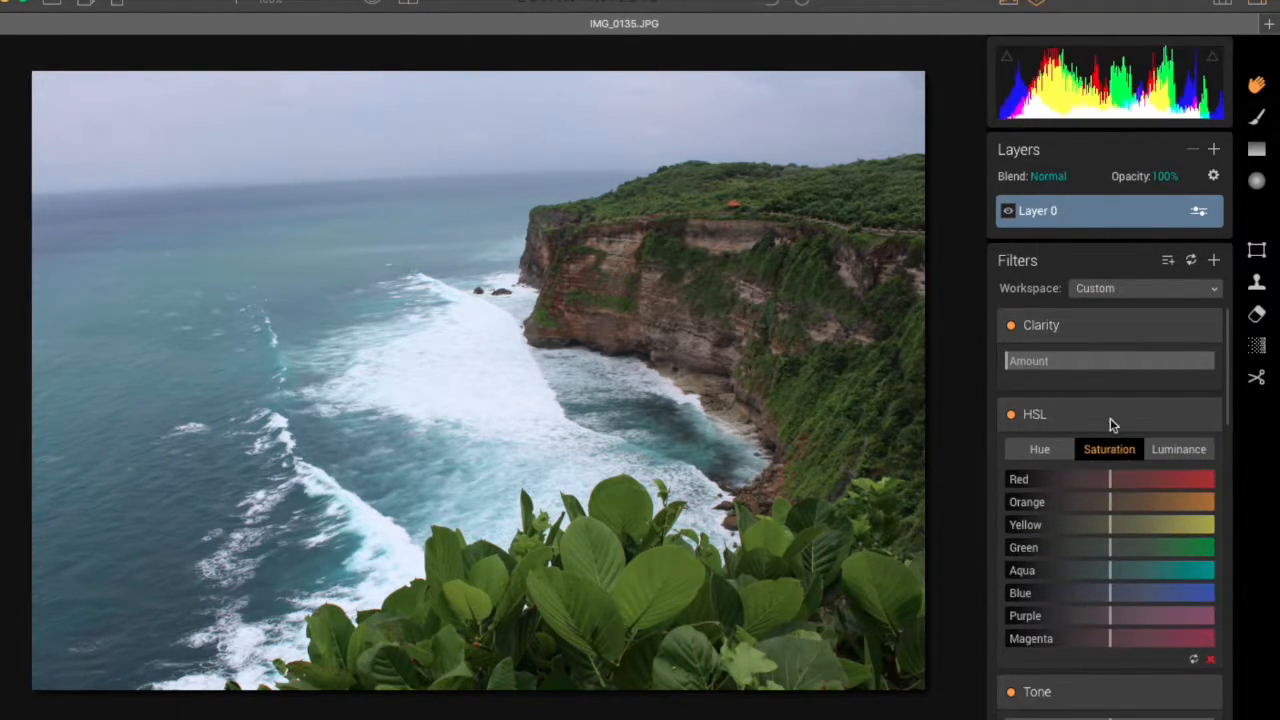
left_click(636, 287)
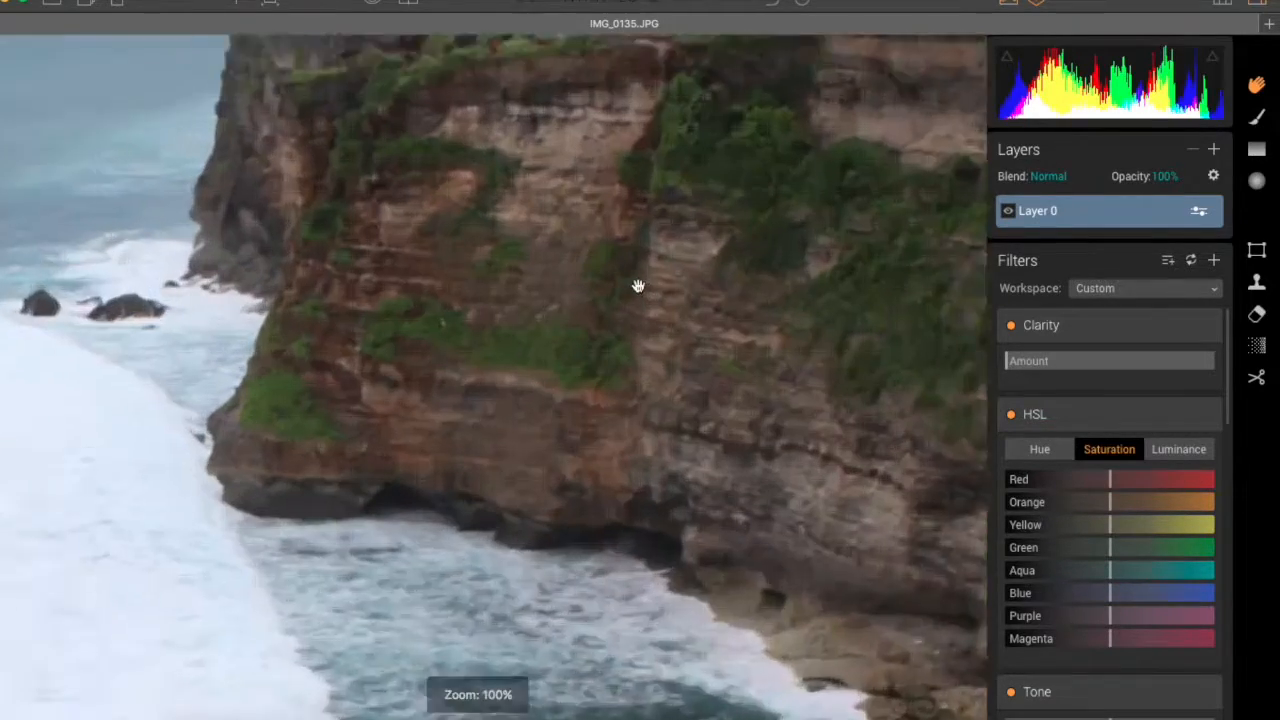
left_click_drag(668, 238, 662, 370)
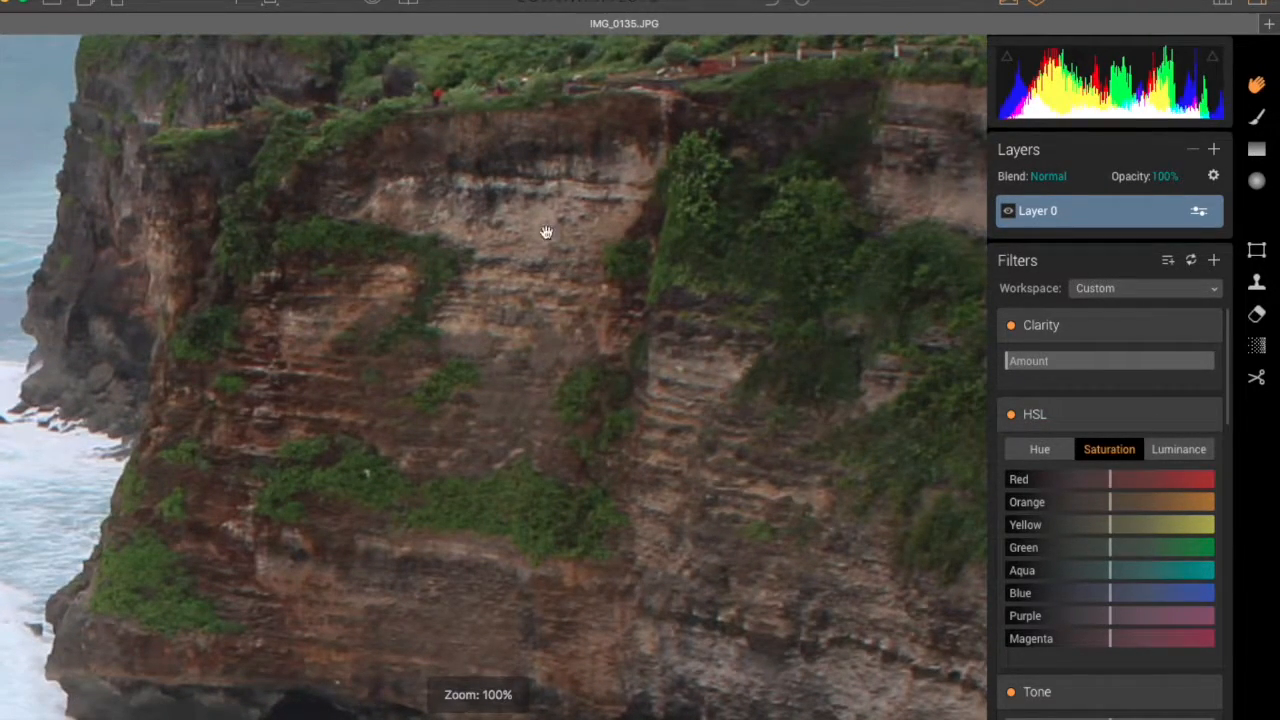
left_click_drag(706, 243, 680, 323)
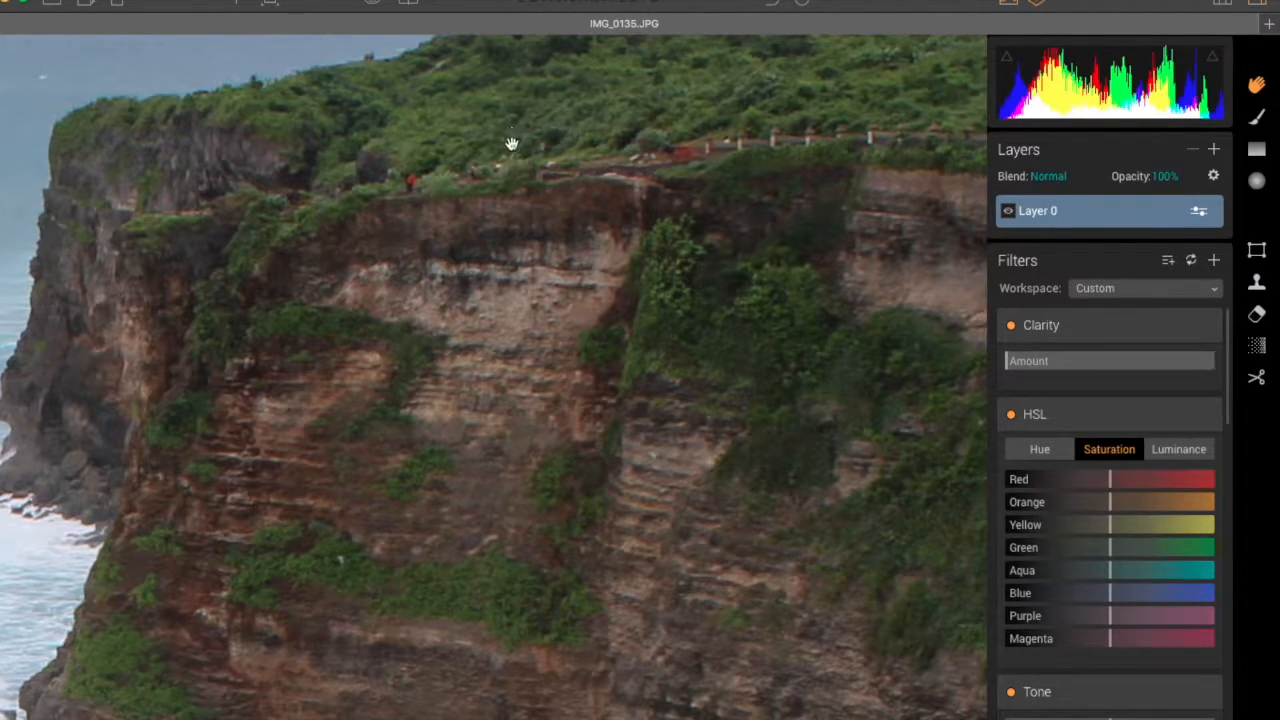
double_click(592, 252)
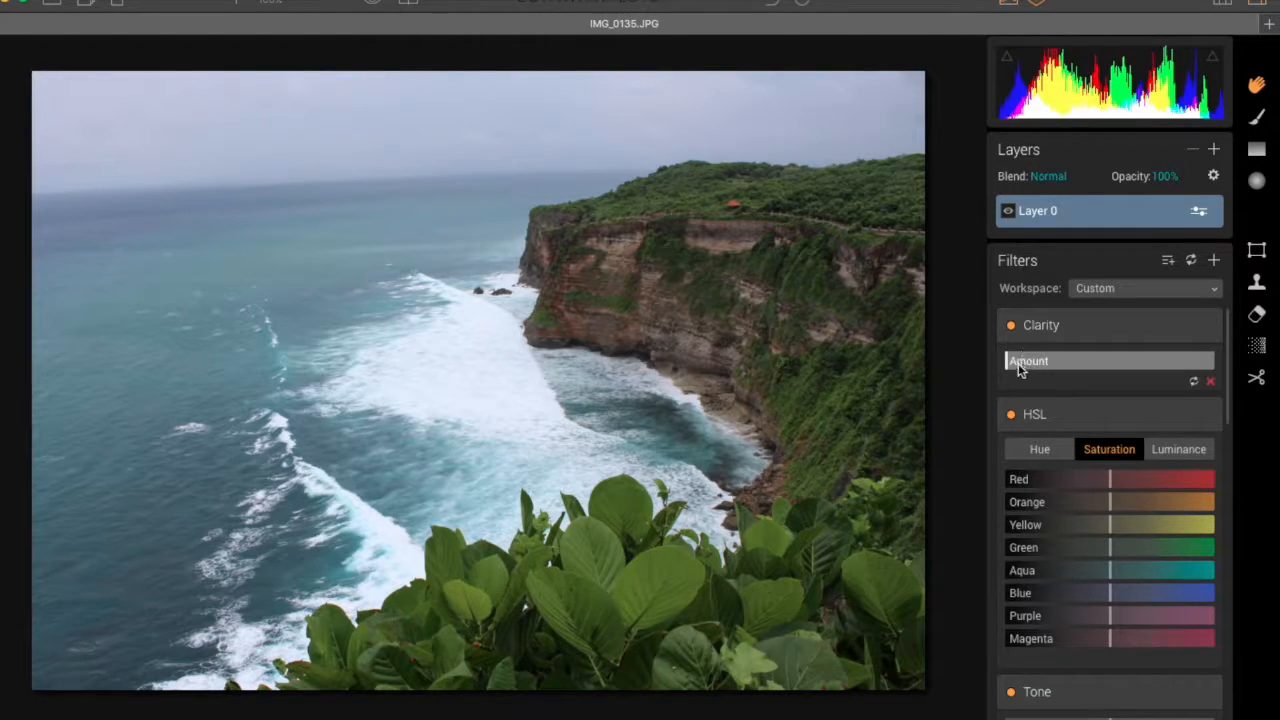
Step: Set the Clarity amount to 20 and check its effect across the photo with the before/after comparison, leaving the comparison off
left_click_drag(1021, 366, 1048, 362)
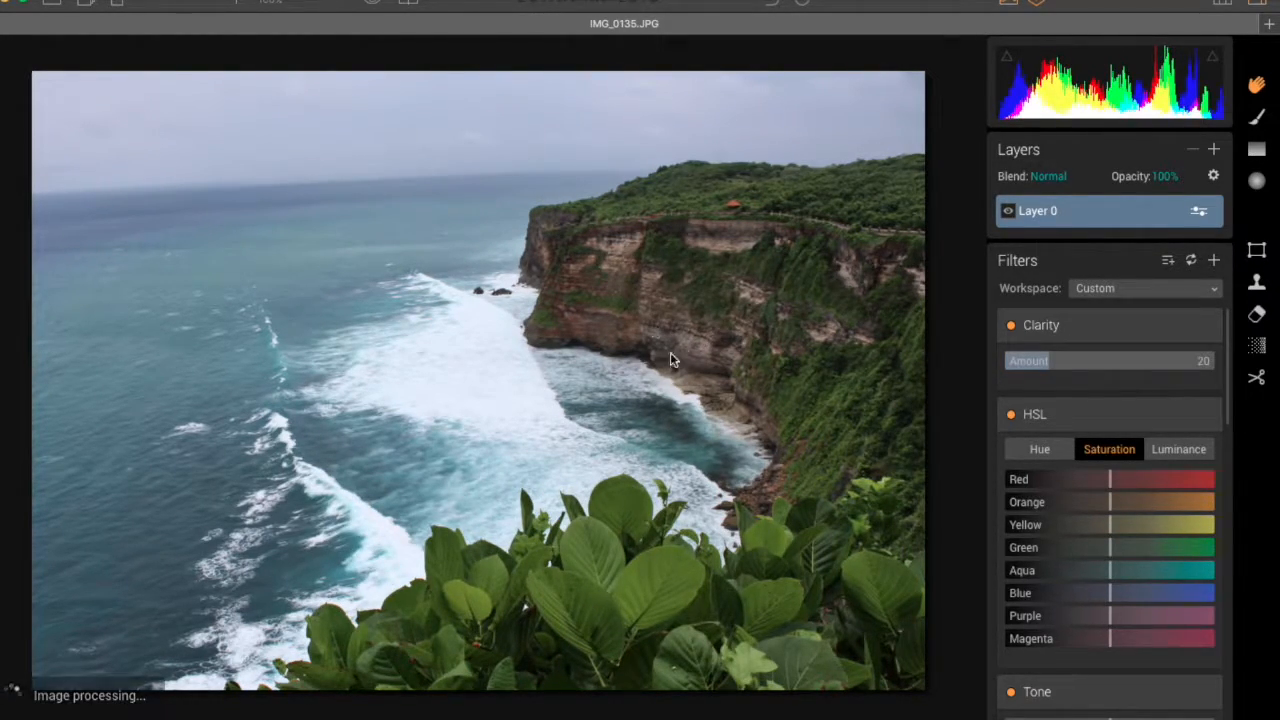
left_click(408, 4)
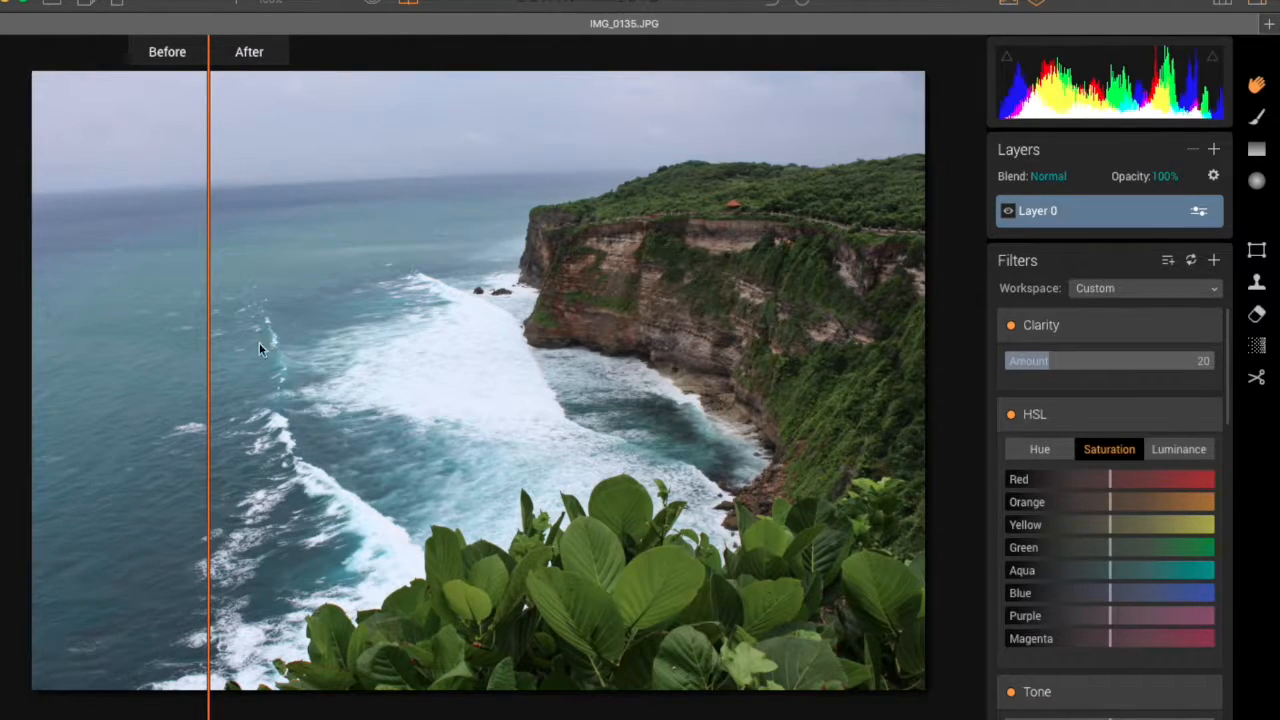
left_click_drag(210, 353, 852, 363)
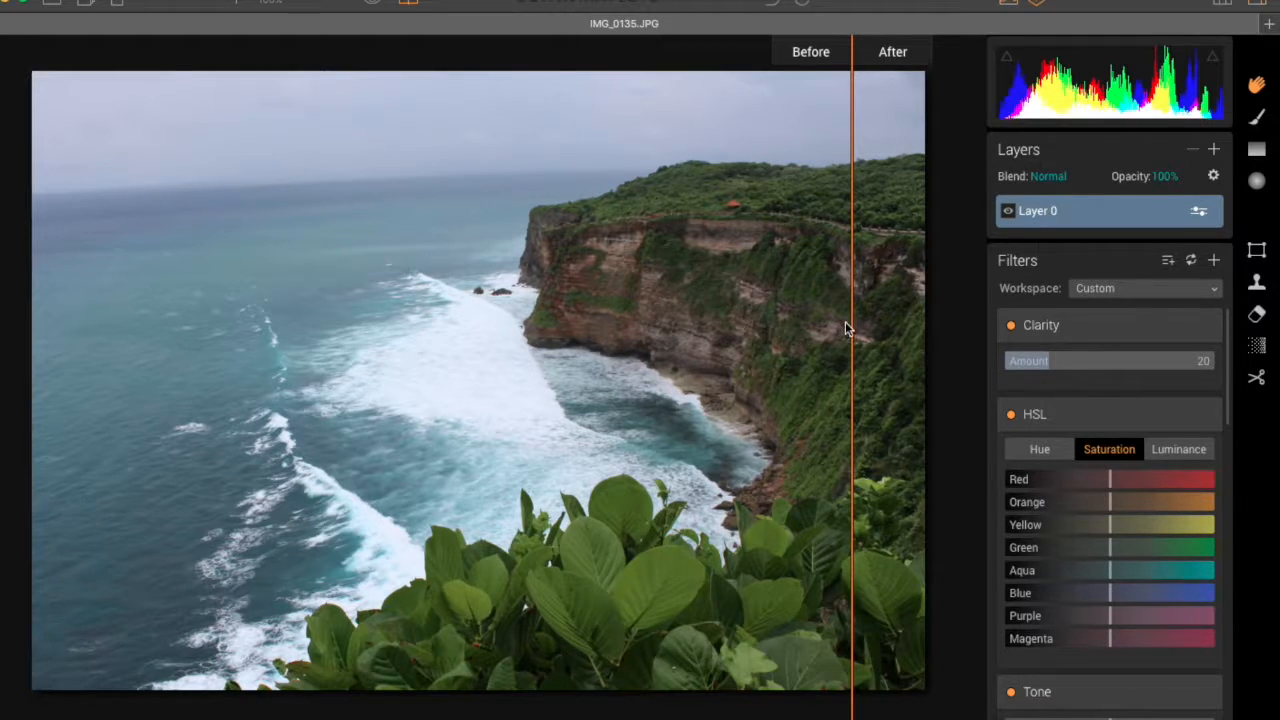
left_click_drag(849, 323, 429, 329)
left_click(407, 9)
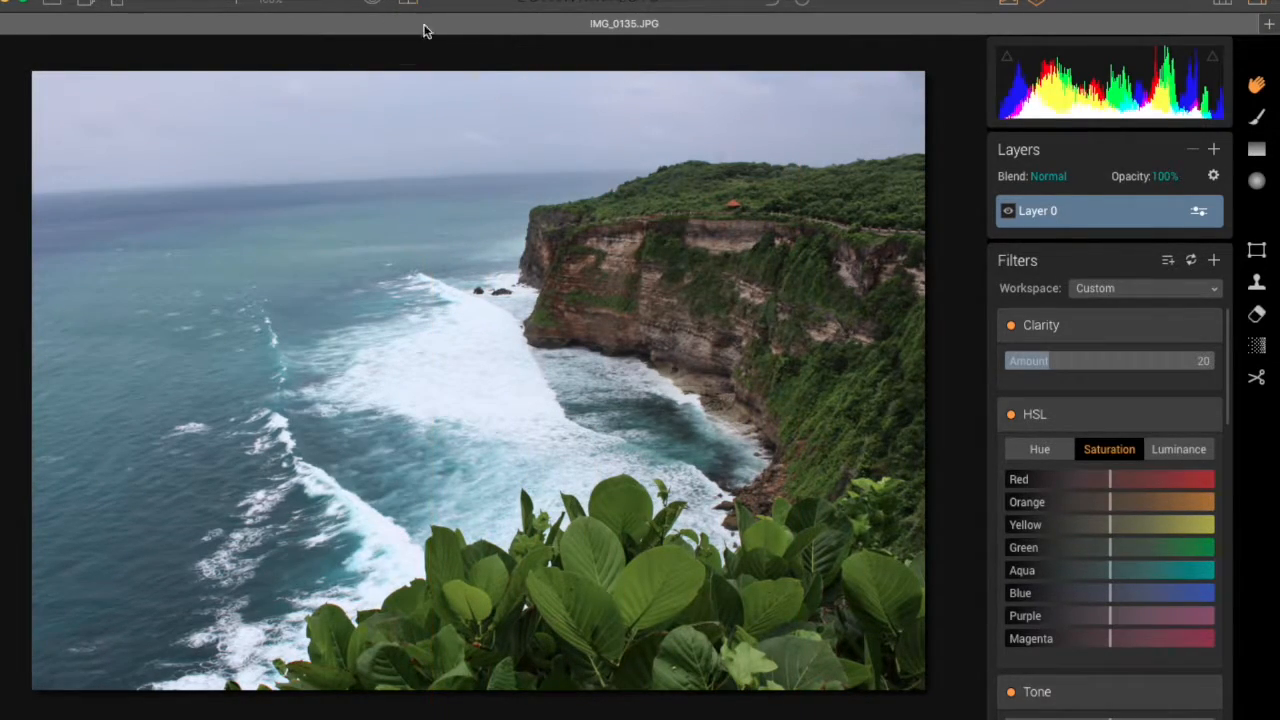
Step: Set the HSL saturation to Green 20, Aqua 41, Blue 40 and Purple 20
scroll(1096, 482, "down", 1)
scroll(1097, 486, "down", 1)
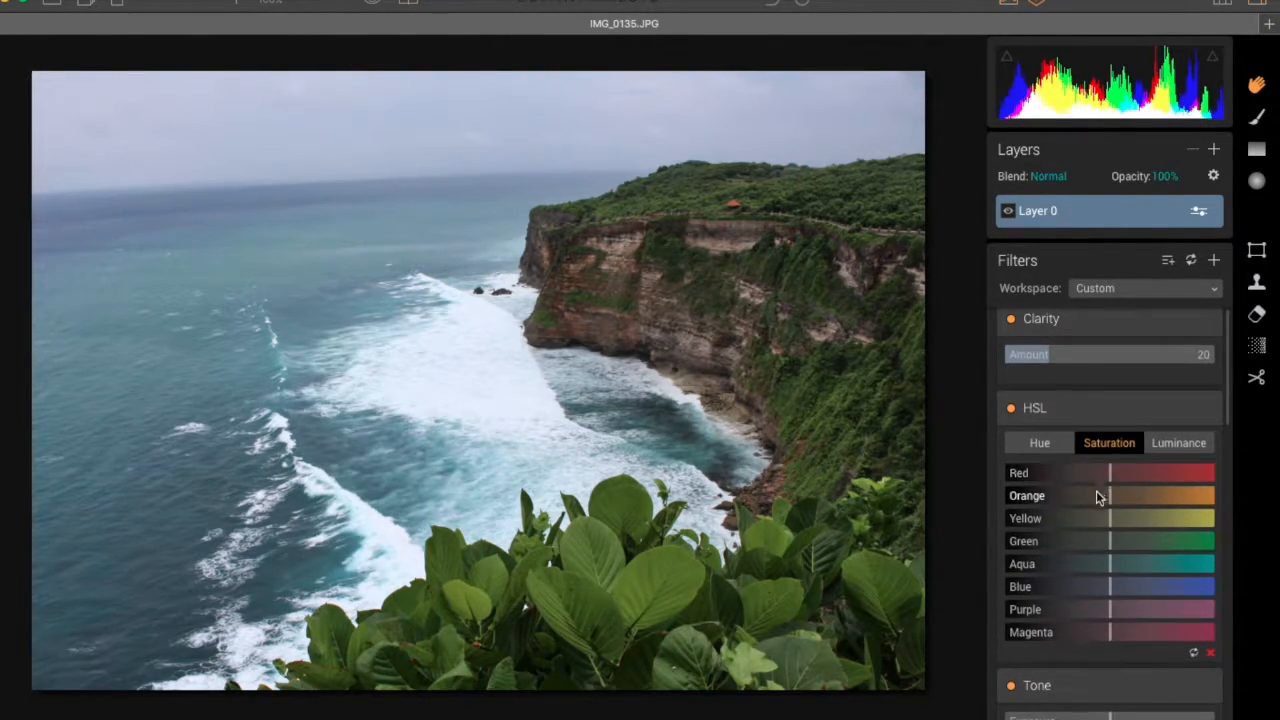
scroll(1100, 493, "down", 1)
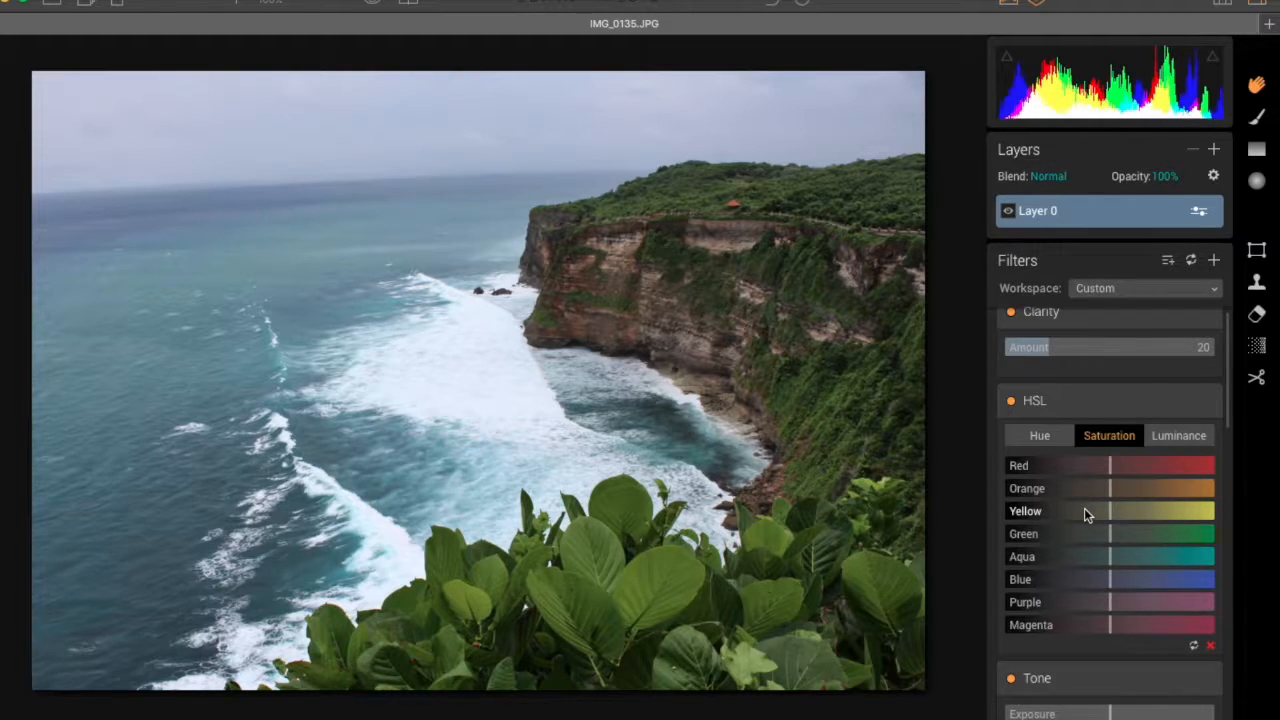
scroll(1104, 527, "down", 2)
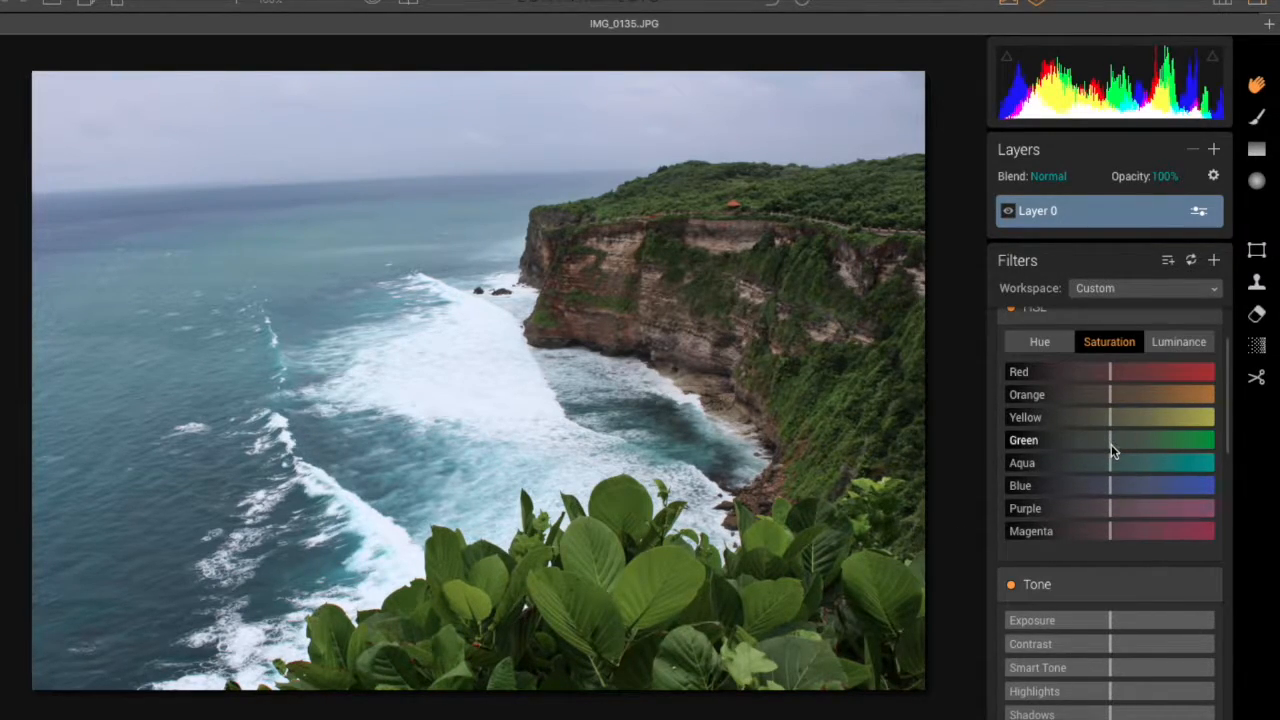
left_click_drag(1110, 441, 1152, 490)
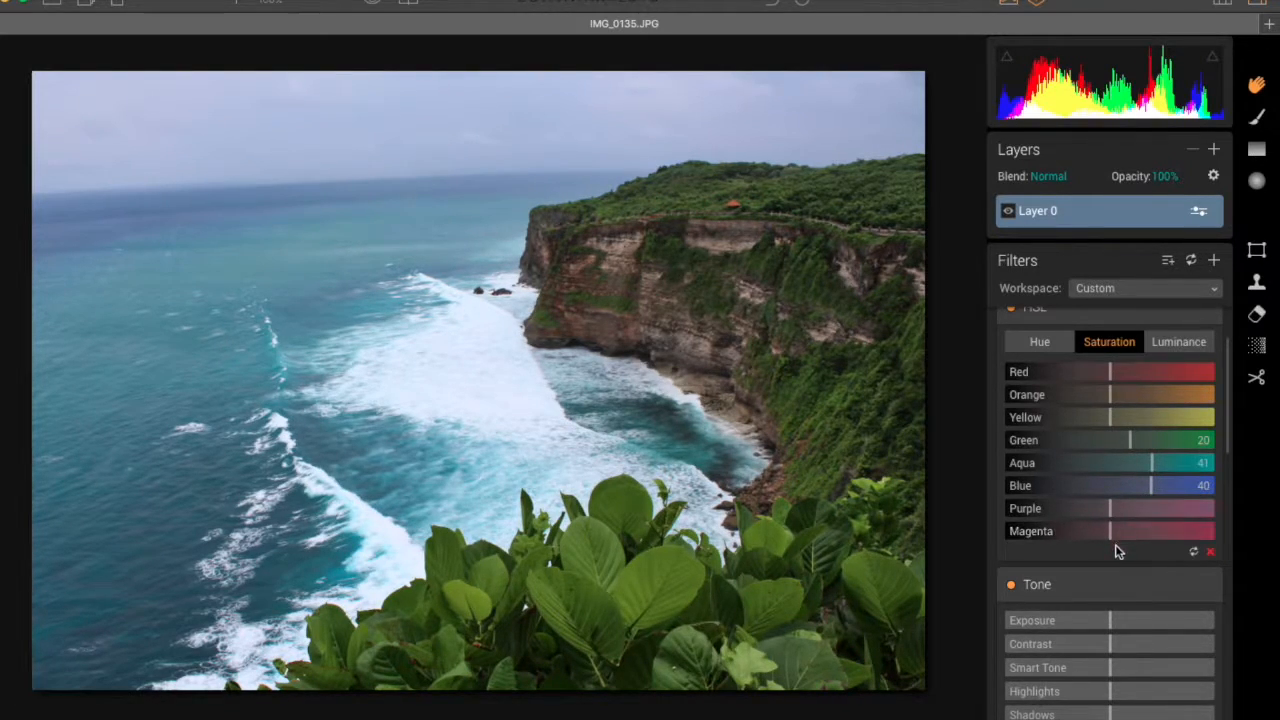
mouse_move(1110, 510)
left_mouse_down()
mouse_move(1140, 516)
mouse_move(1131, 508)
left_mouse_up()
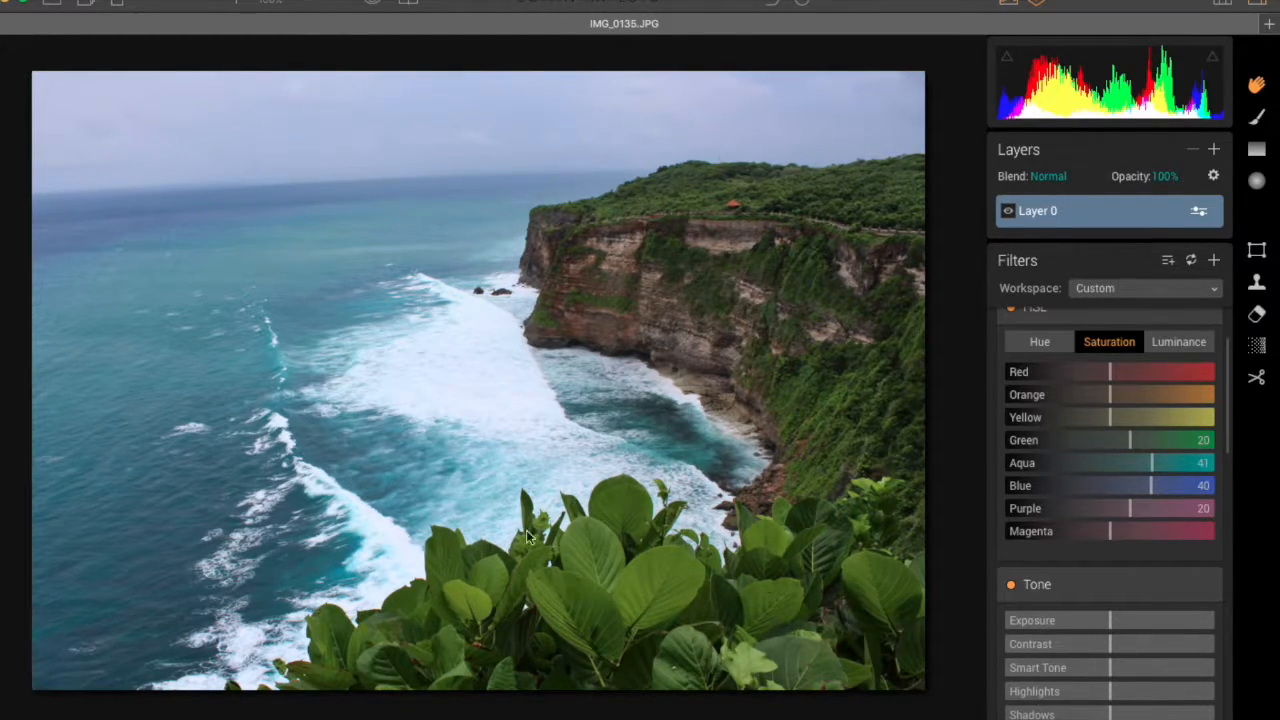
Step: Set the HSL luminance to Red -70, Yellow -15 and Green 9, raising Orange slightly and Aqua and Blue more strongly
left_click(1178, 342)
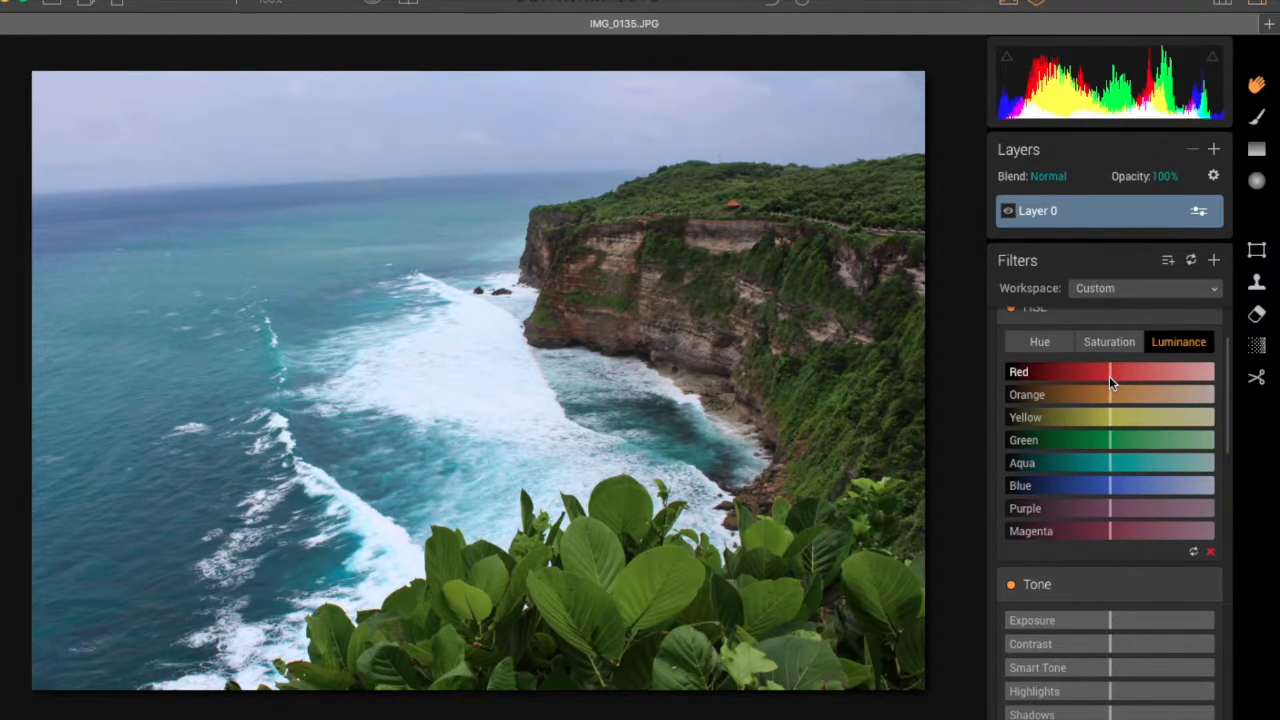
left_click_drag(1109, 376, 1040, 378)
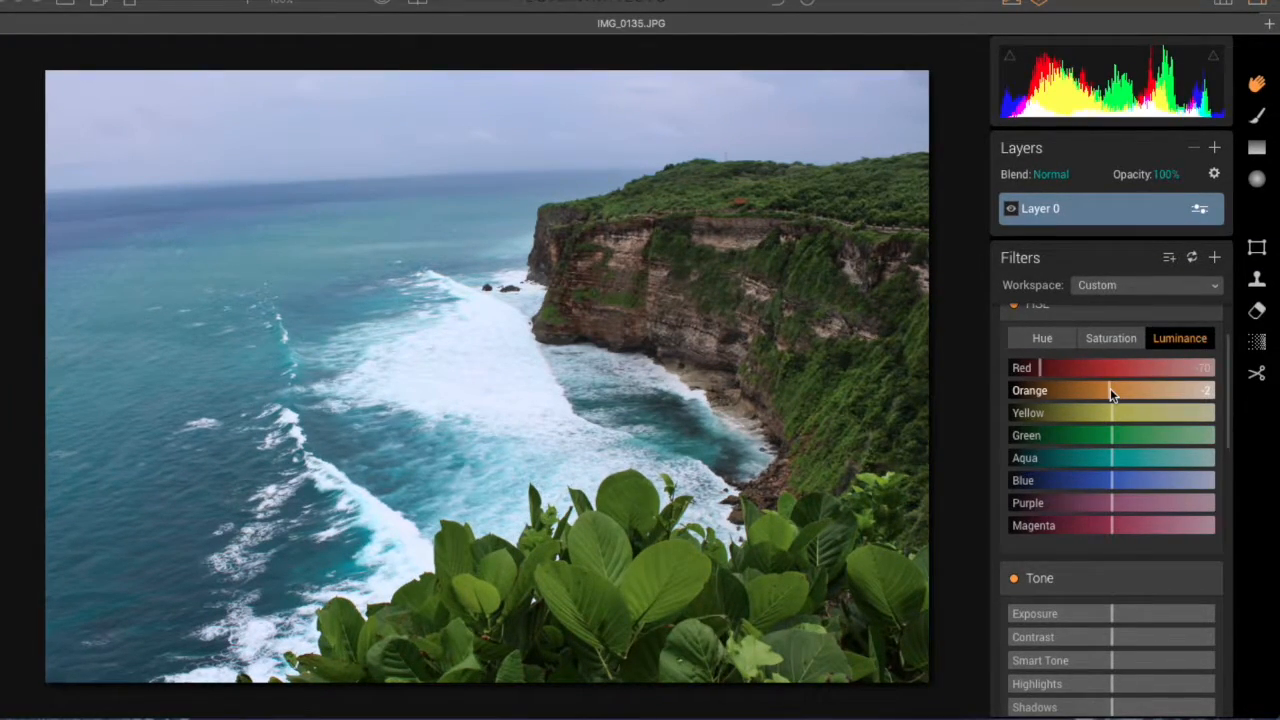
left_click(1110, 390)
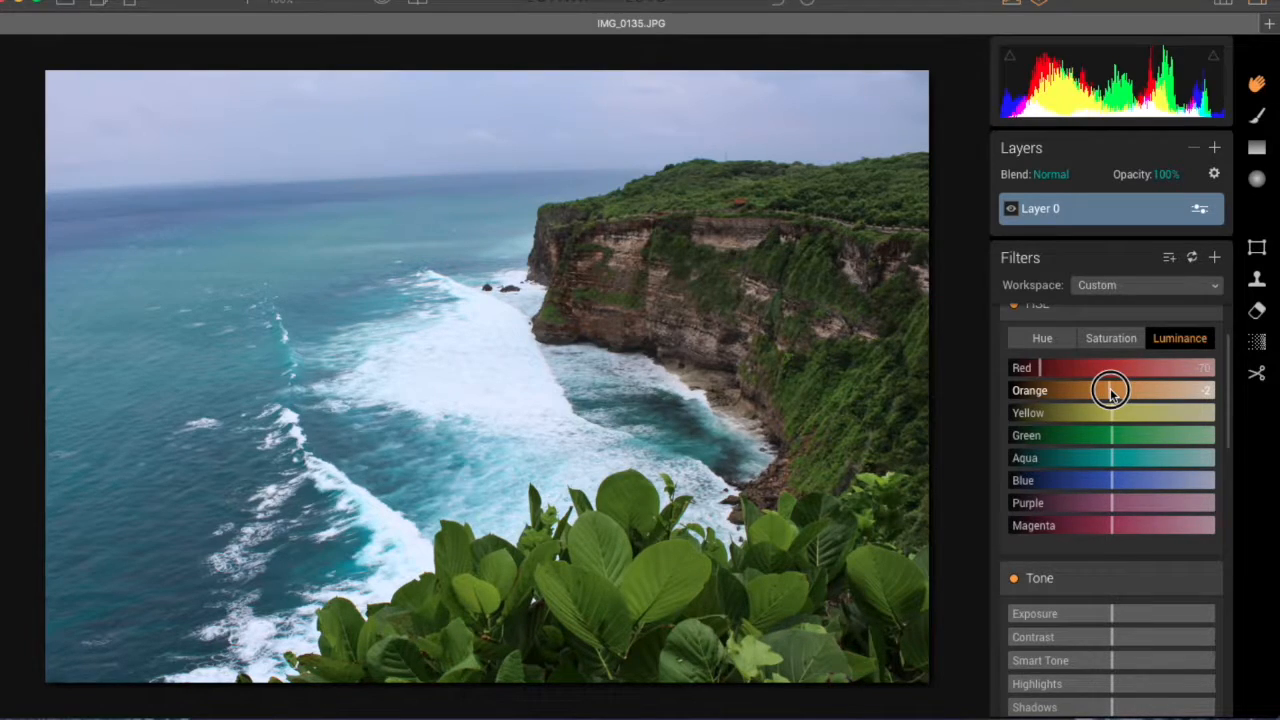
left_click_drag(1110, 390, 1125, 388)
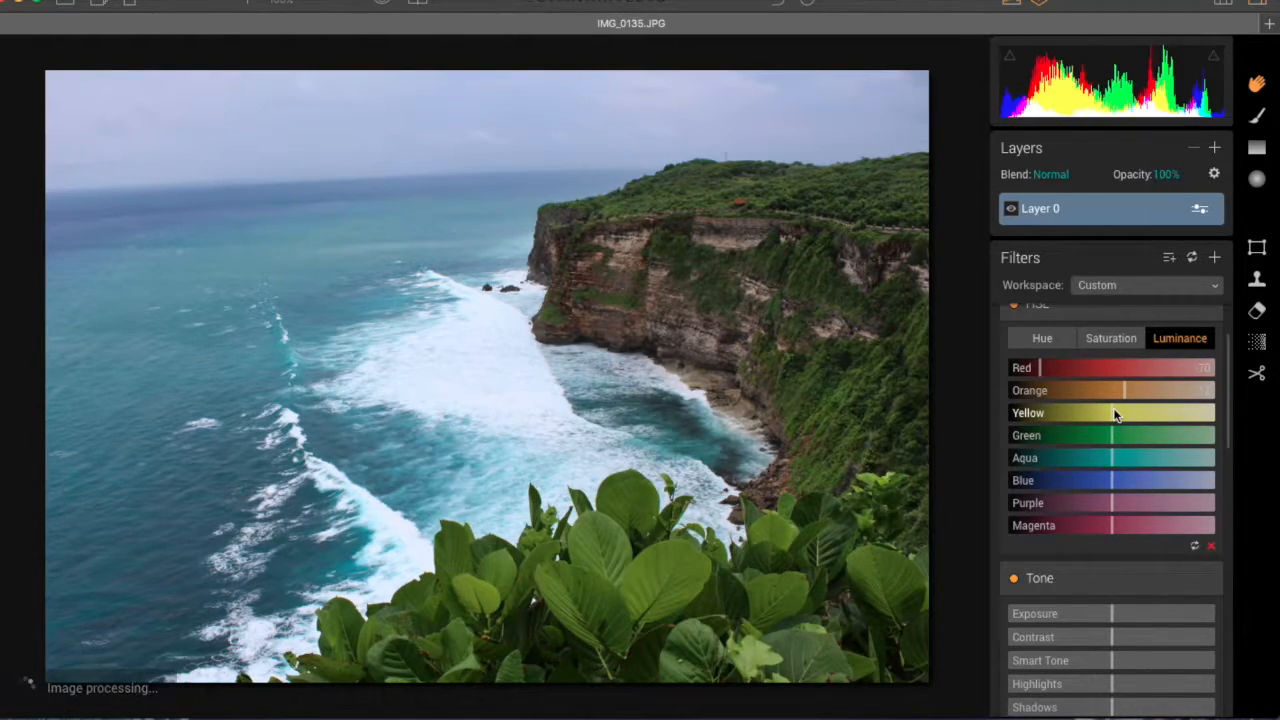
mouse_move(1114, 412)
left_mouse_down()
mouse_move(1080, 414)
mouse_move(1098, 418)
left_mouse_up()
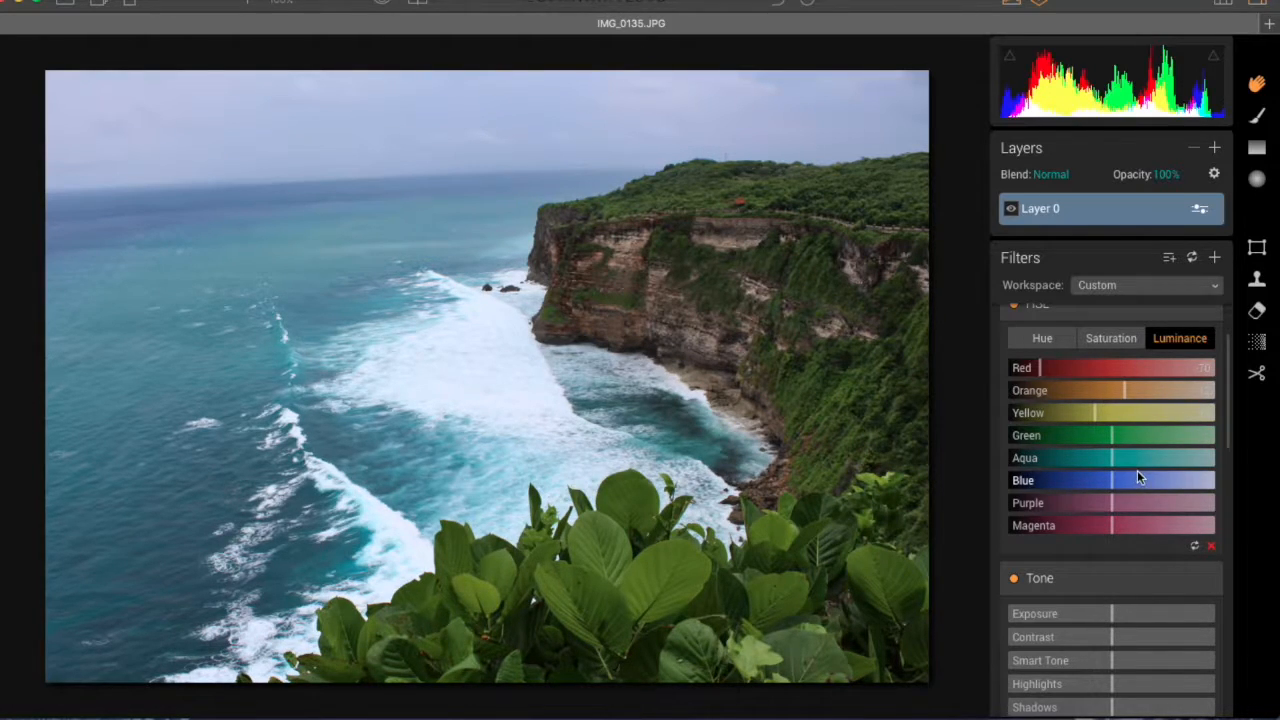
left_click_drag(1112, 441, 1153, 479)
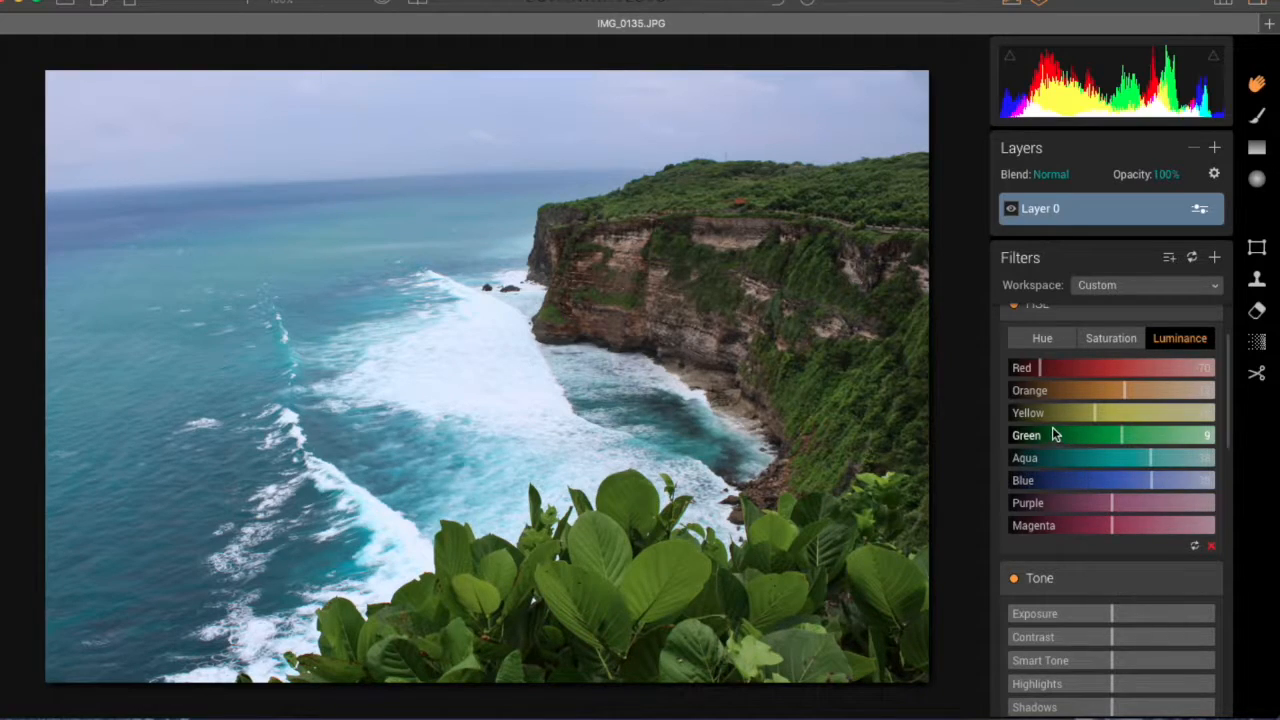
Step: Compare the photo with the HSL filter switched off and on, leaving the filter enabled
scroll(1058, 440, "up", 1)
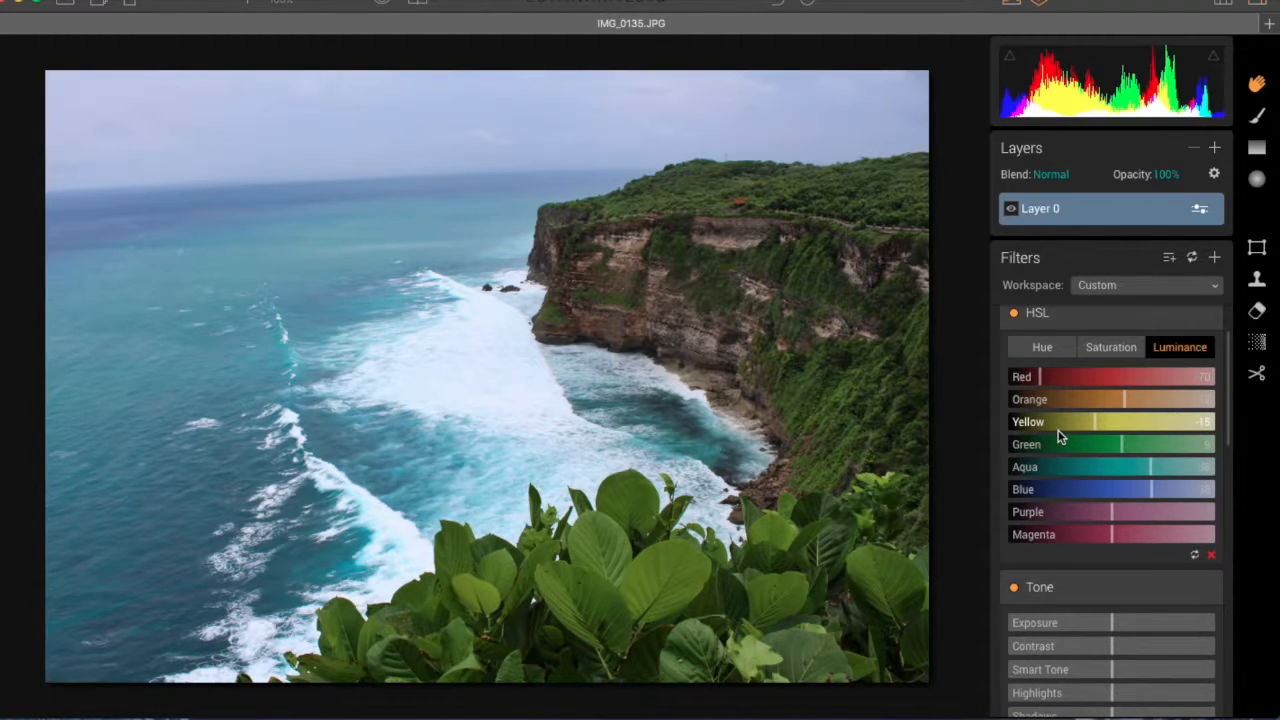
scroll(1060, 434, "up", 3)
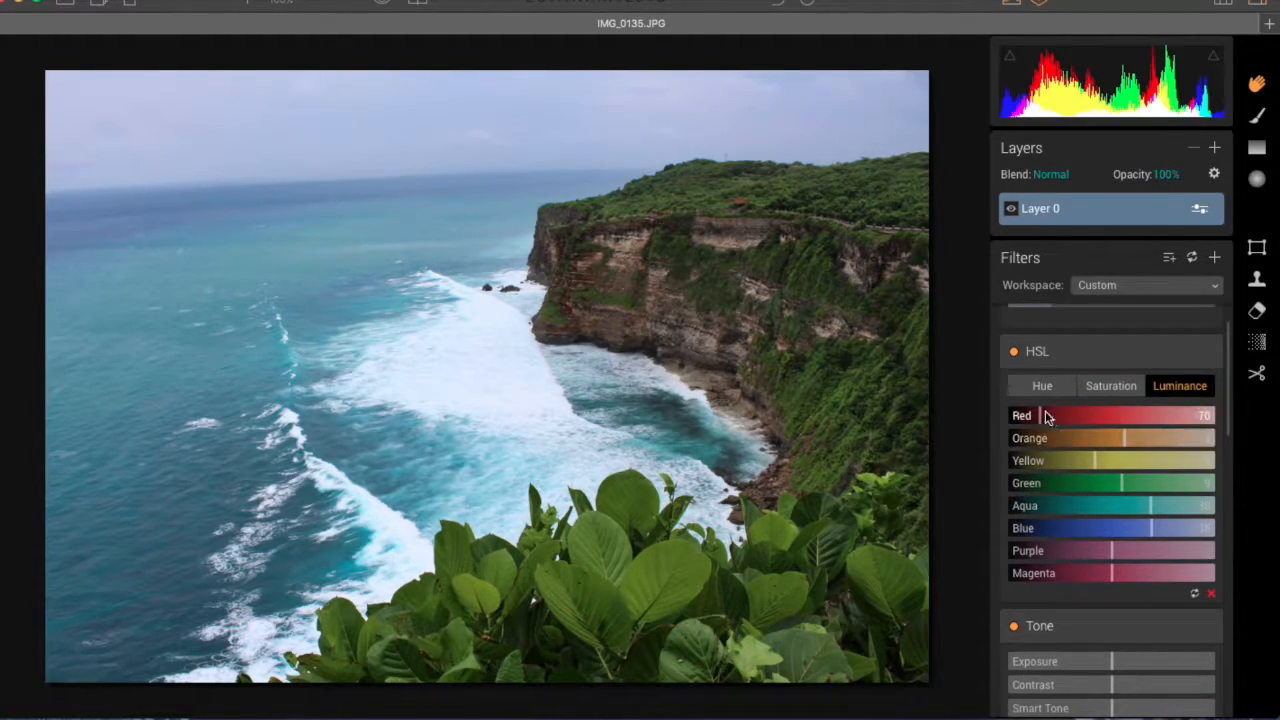
left_click(1014, 353)
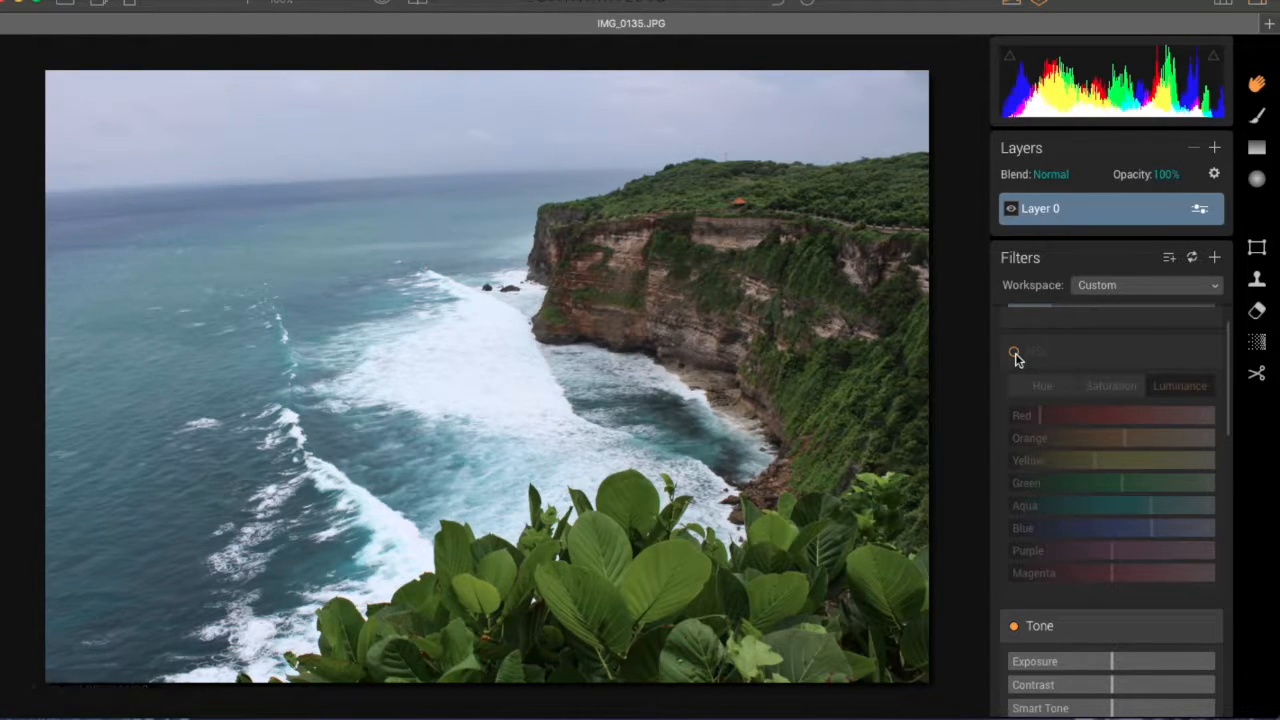
left_click(1014, 354)
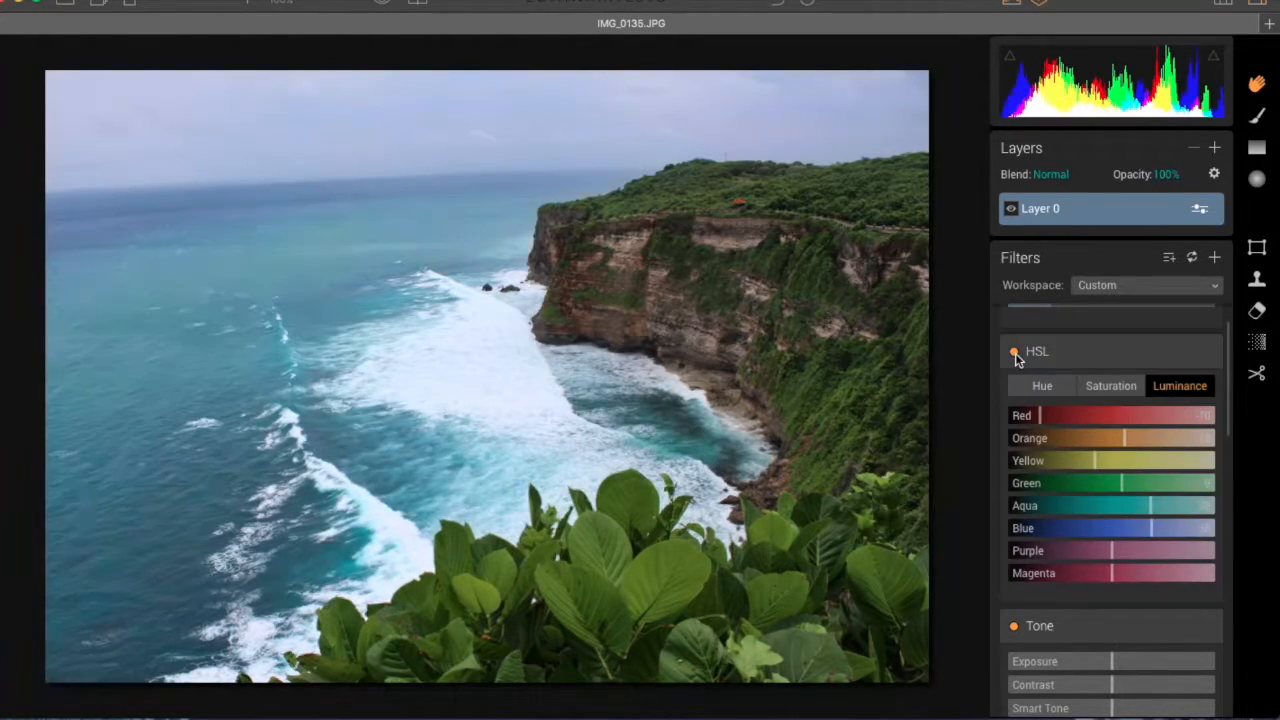
Step: Set the Tone filter's Exposure to 0.22, Contrast to -7, Highlights to -35 and Shadows to 21
scroll(1074, 500, "down", 4)
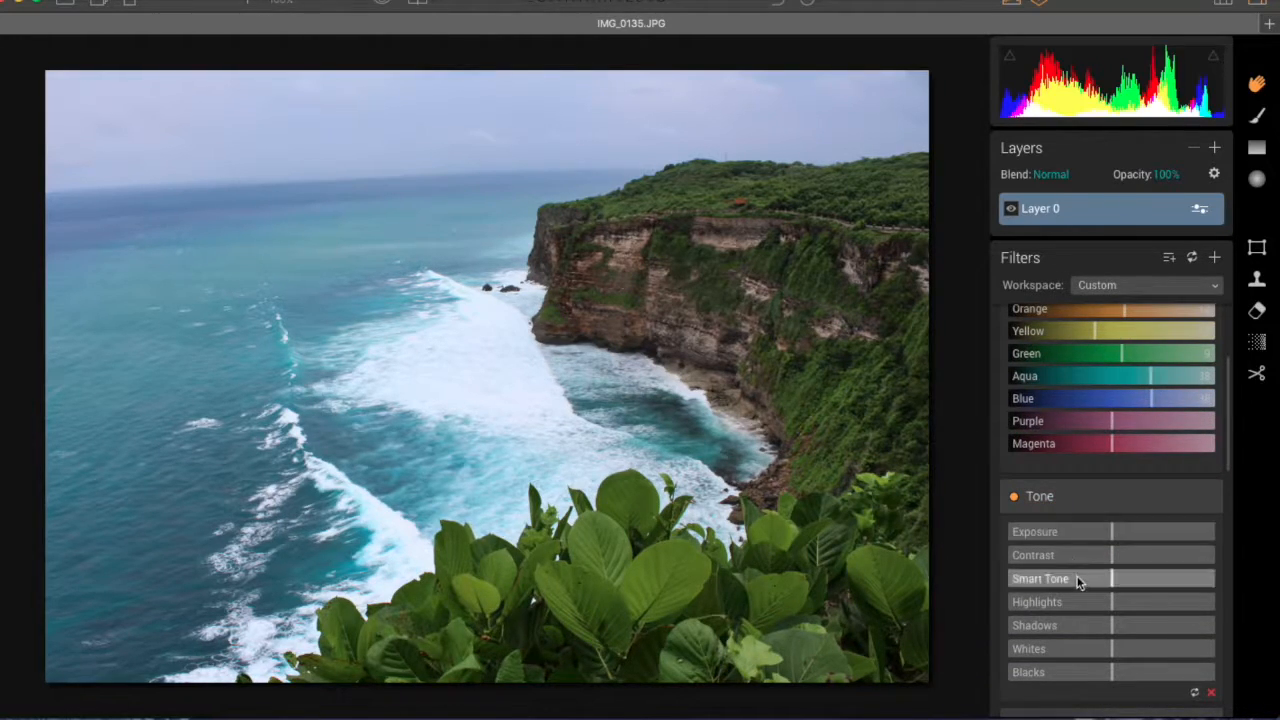
left_click_drag(1112, 532, 1116, 534)
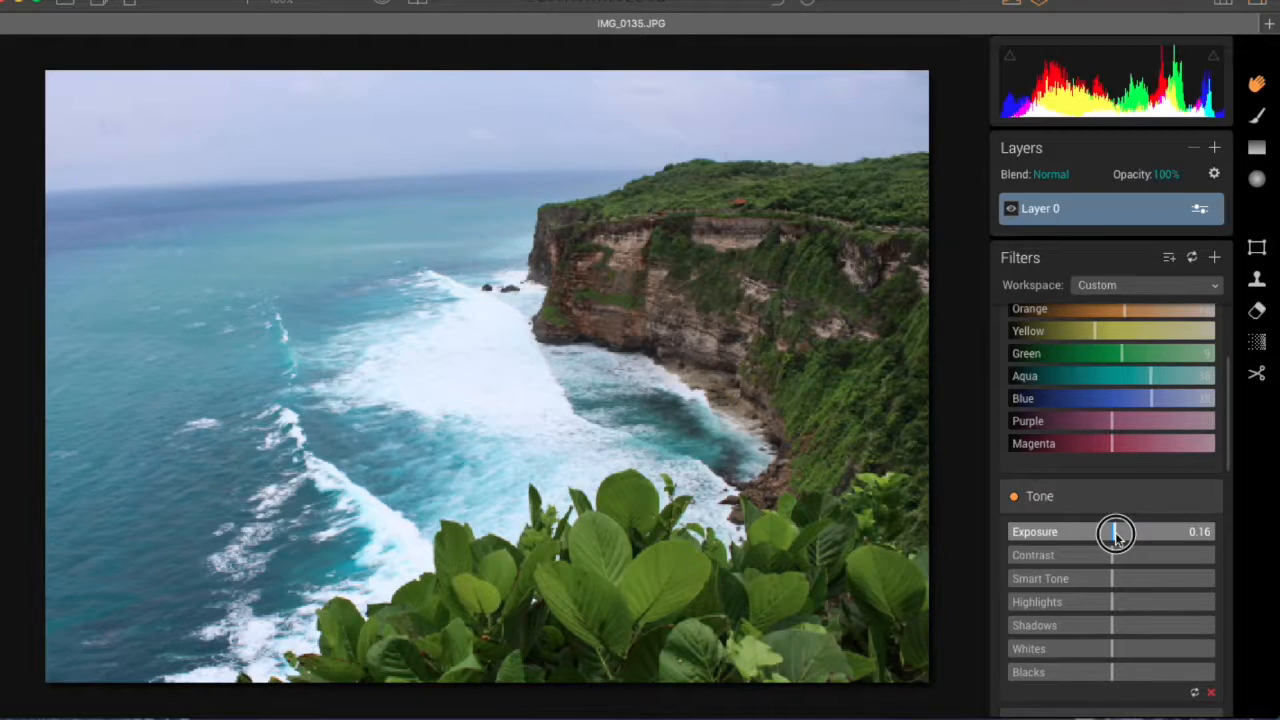
left_click_drag(1116, 535, 1116, 549)
scroll(1115, 549, "down", 1)
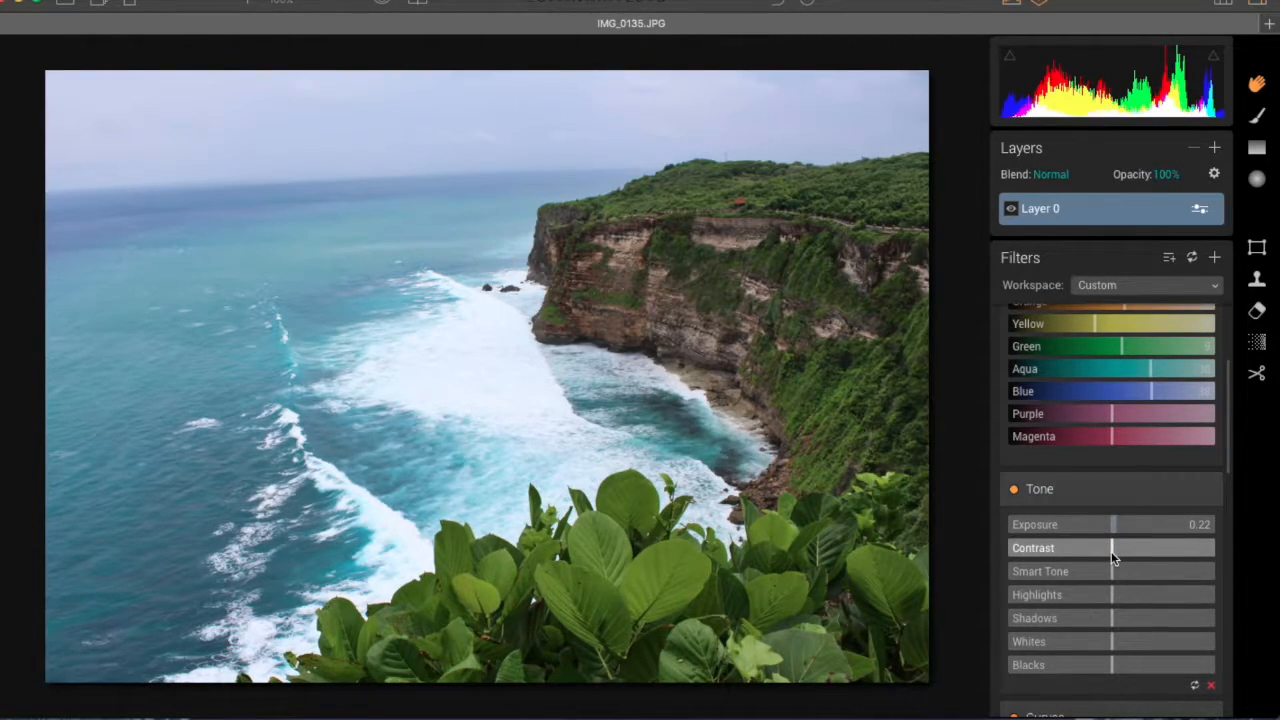
left_click_drag(1111, 551, 1104, 551)
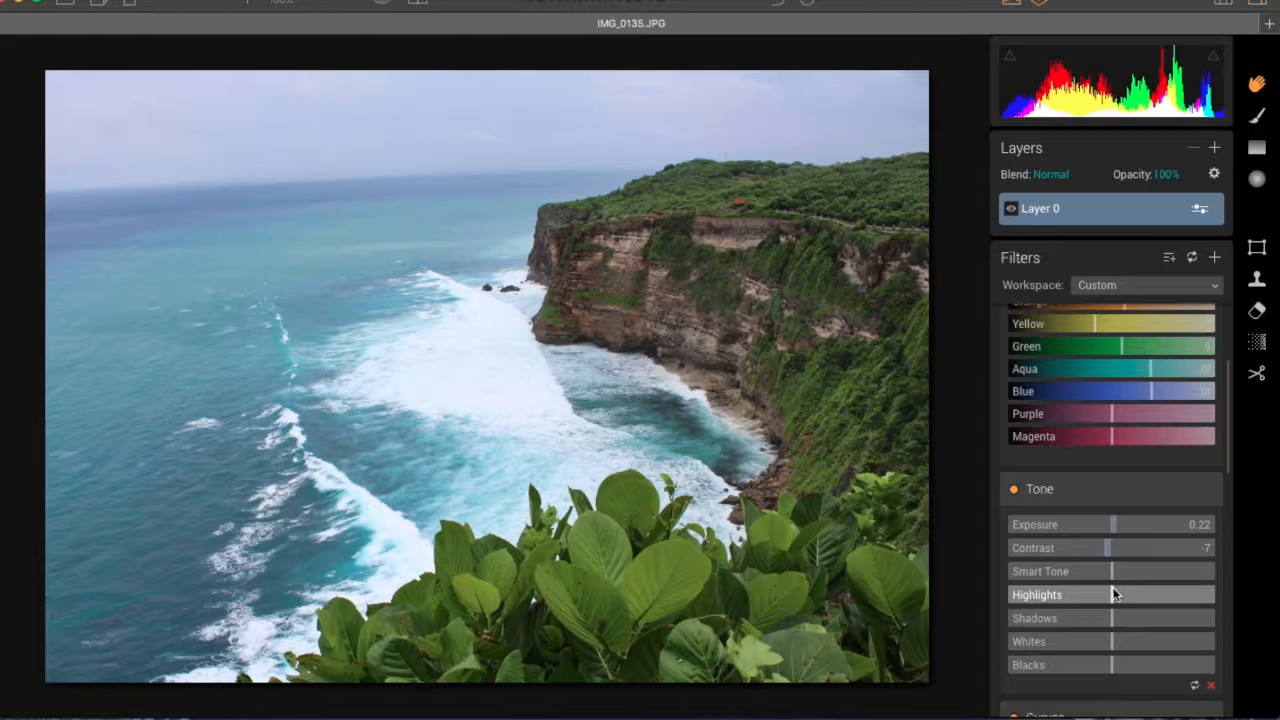
left_click_drag(1115, 592, 1081, 594)
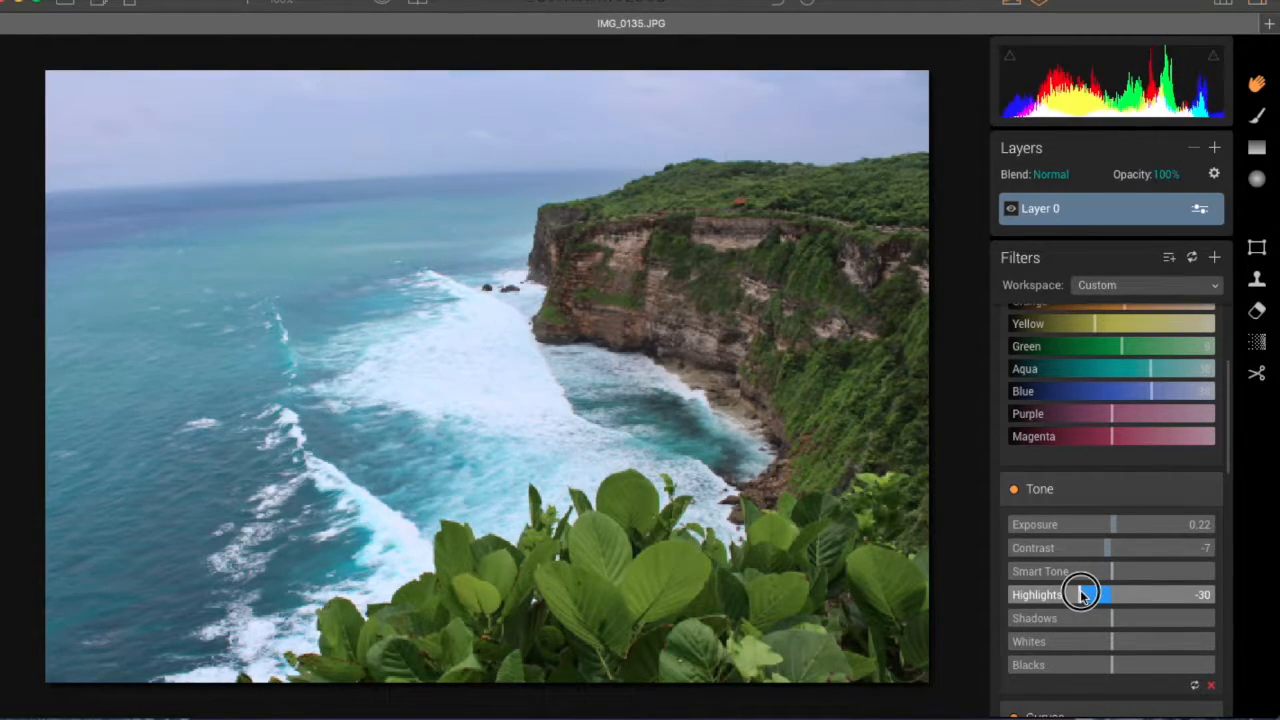
scroll(1120, 585, "down", 1)
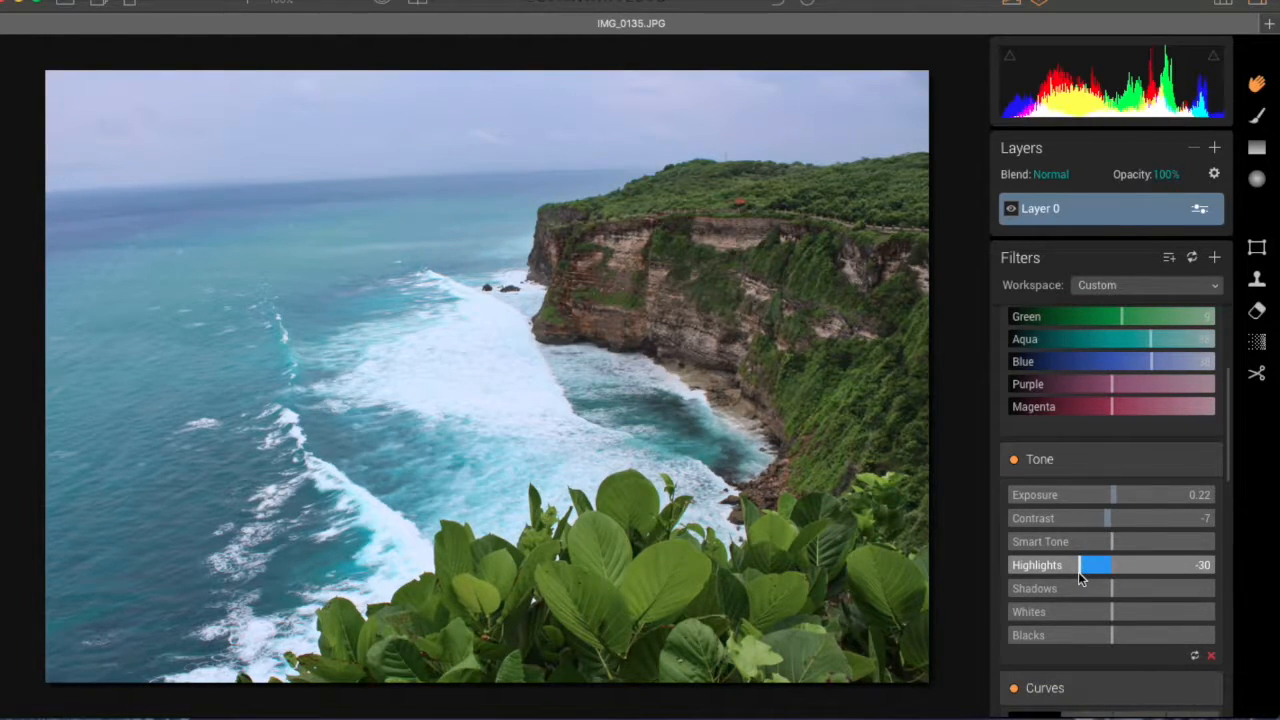
left_click_drag(1079, 570, 1134, 584)
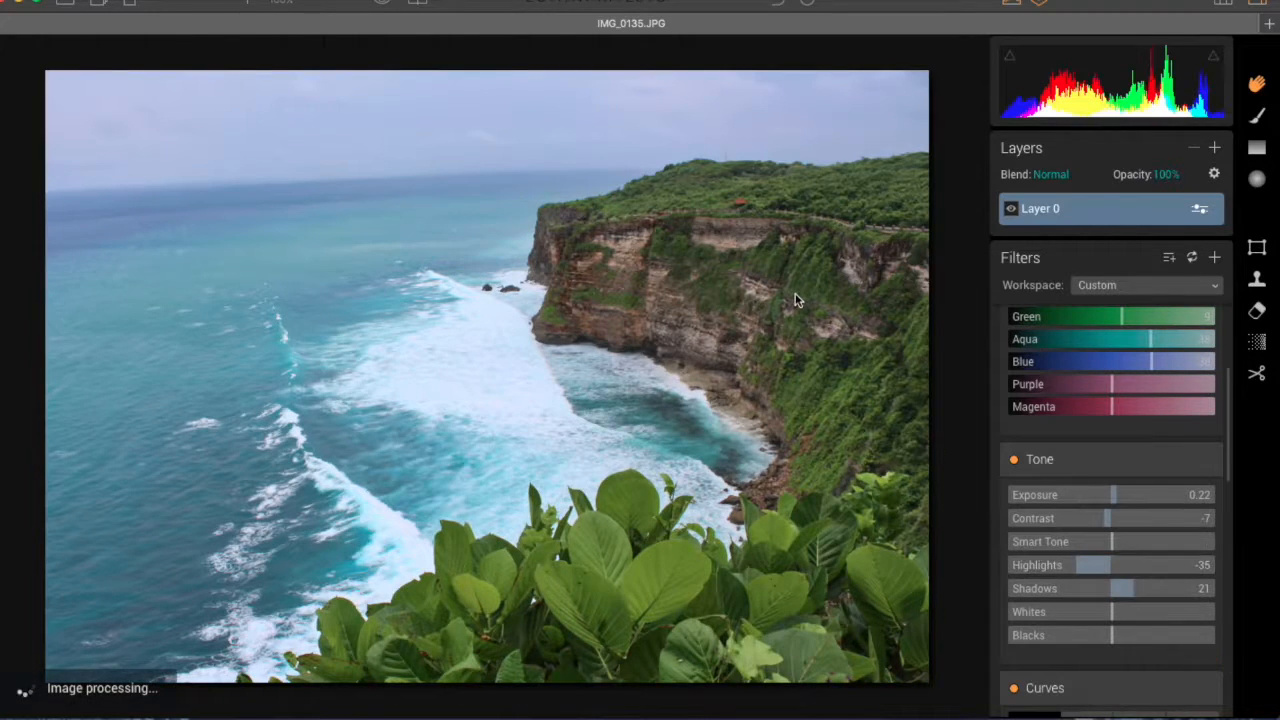
Step: Set the Tone filter's Whites to -70 and Blacks to 40
scroll(1085, 563, "down", 1)
scroll(1085, 563, "down", 1)
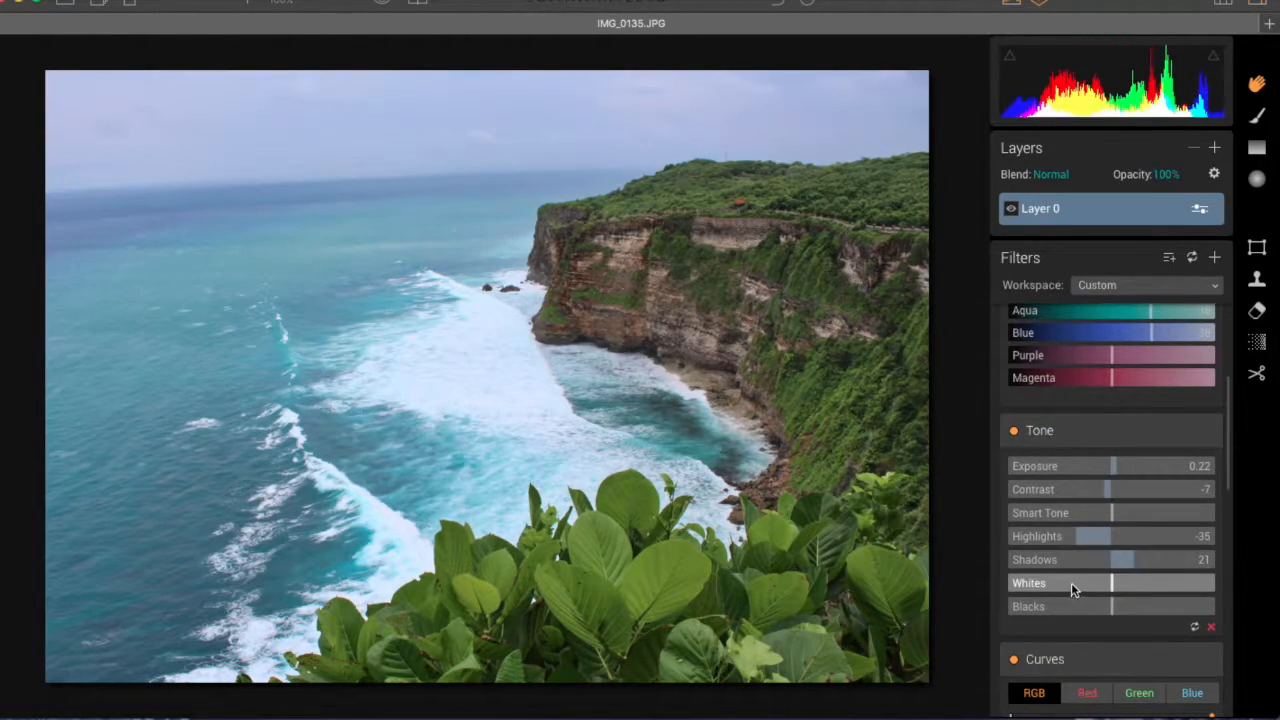
scroll(1070, 582, "down", 3)
left_click_drag(1105, 437, 1066, 440)
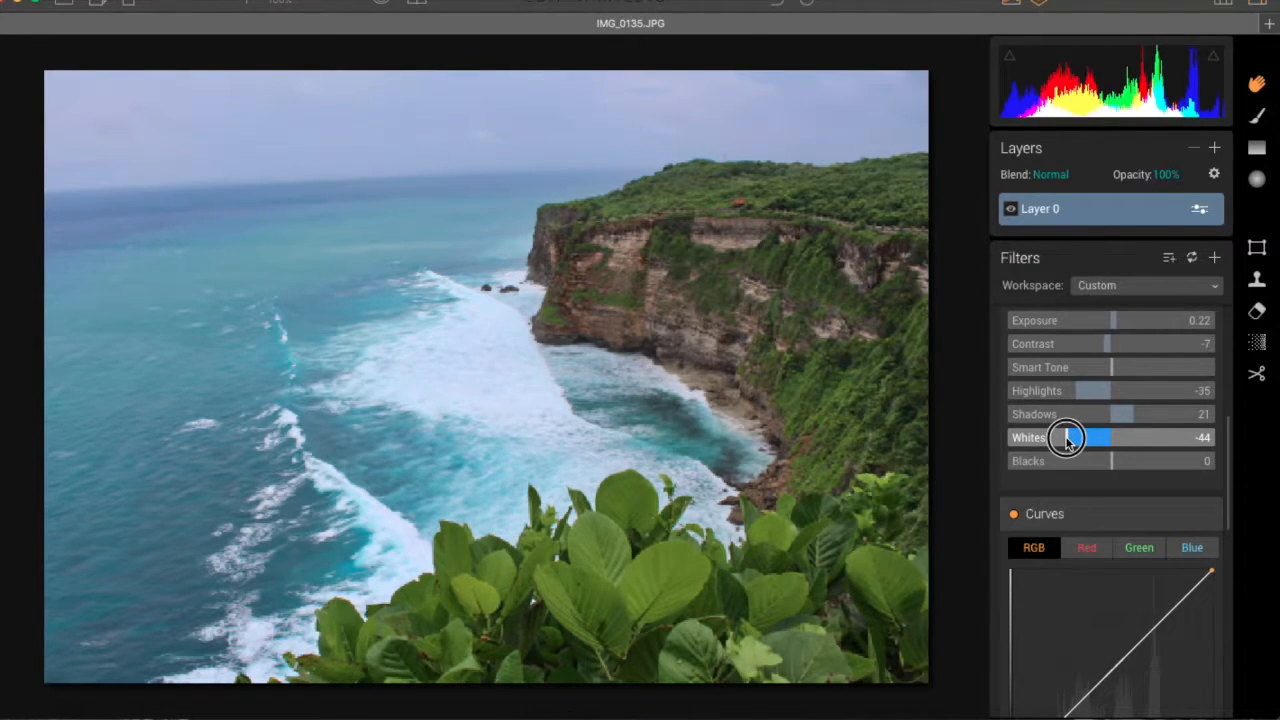
left_click_drag(1066, 440, 1038, 440)
left_click_drag(1113, 463, 1120, 468)
left_click_drag(1121, 467, 1157, 468)
Step: Compare the photo with the Tone filter switched off and on, leaving the filter enabled
scroll(1094, 434, "up", 3)
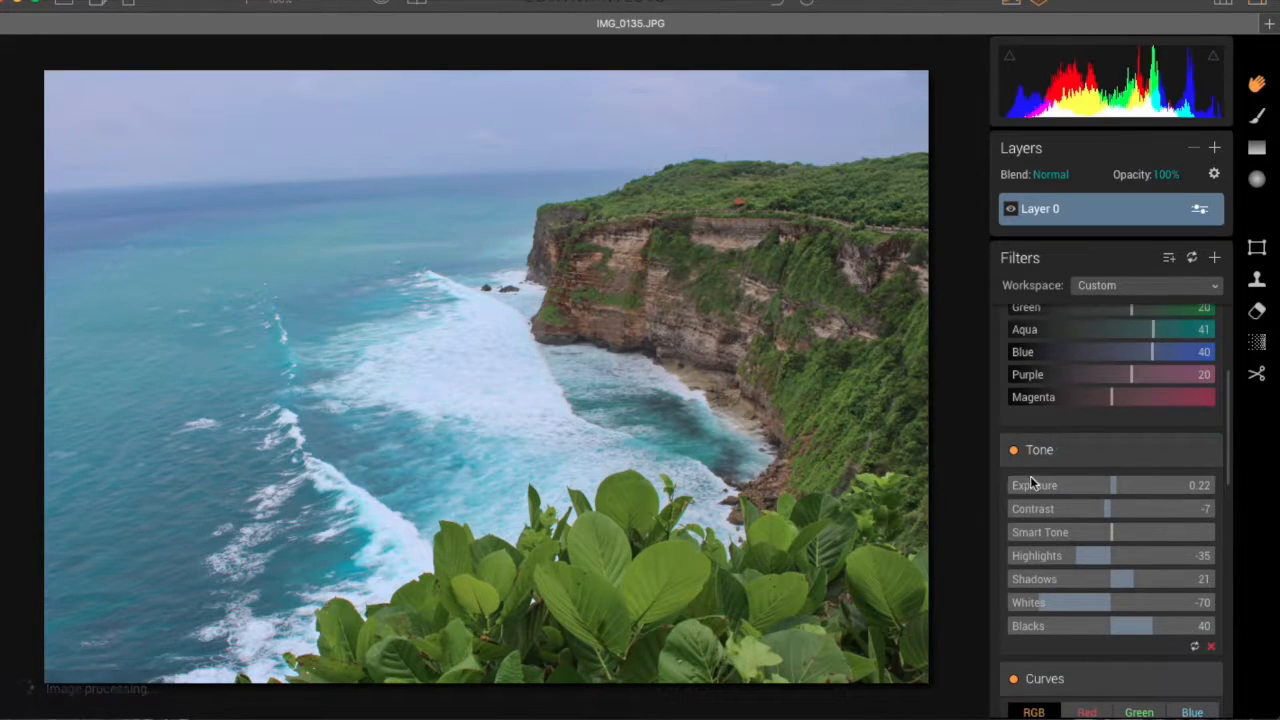
left_click(1014, 451)
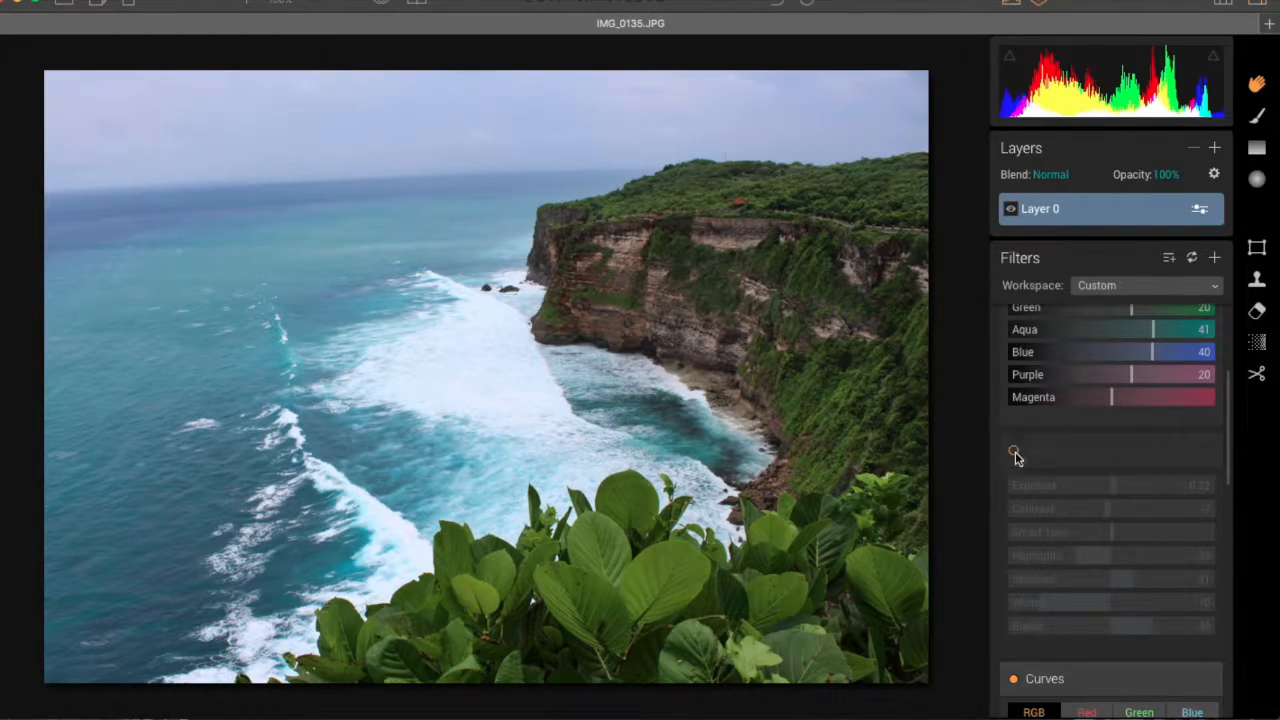
left_click(1015, 451)
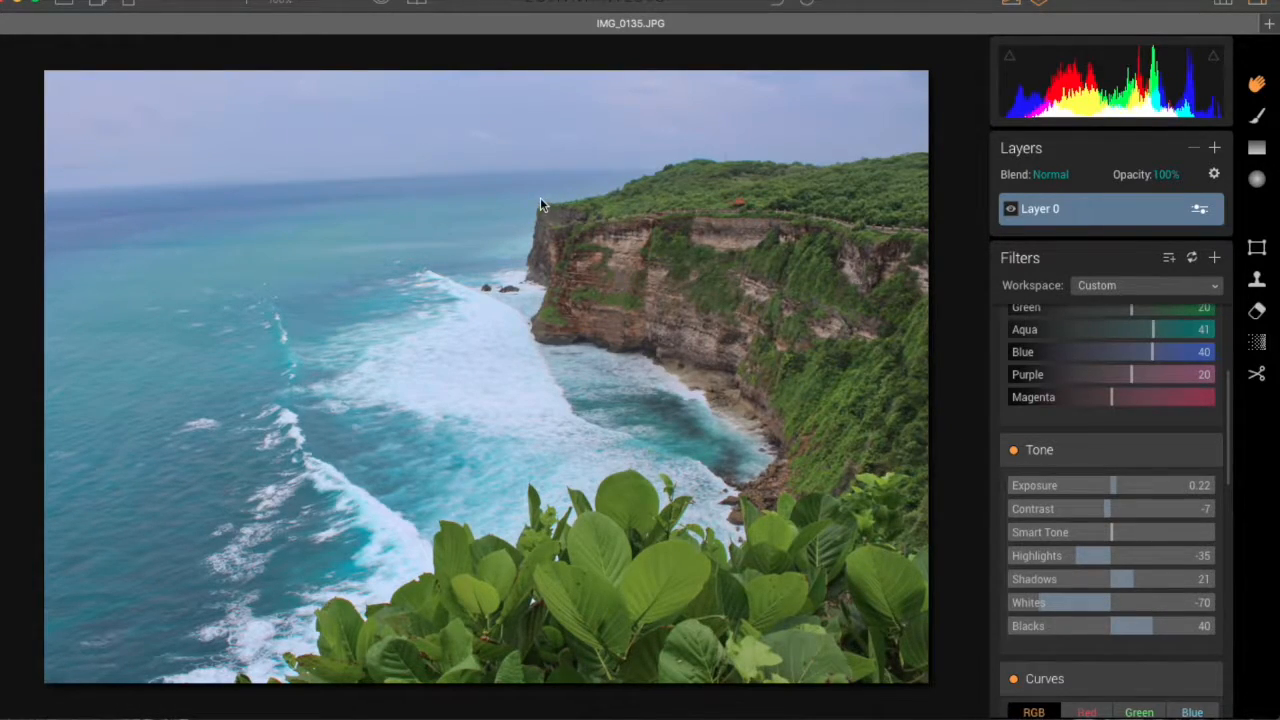
left_click(1014, 452)
left_click(1014, 453)
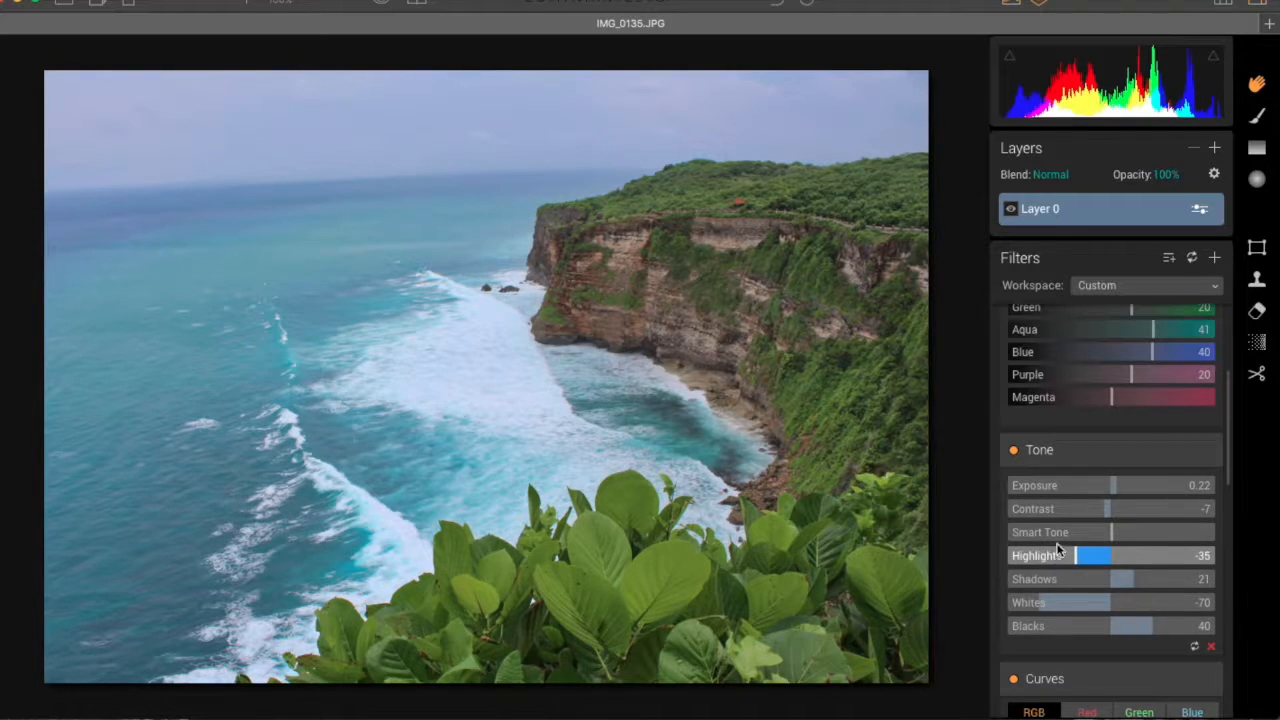
Step: Lift the black point of the RGB curve about a fifth of the way up and add a point pulling the shadows down
scroll(1058, 553, "down", 6)
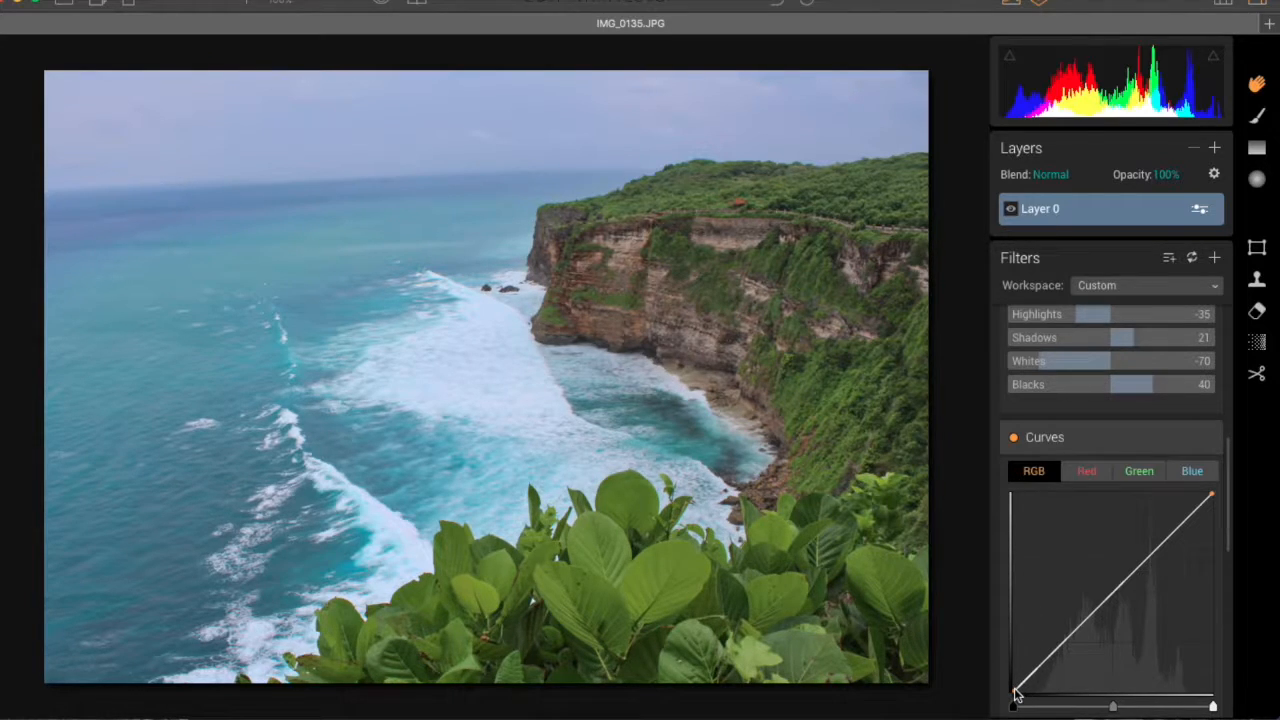
left_click_drag(1016, 694, 1012, 647)
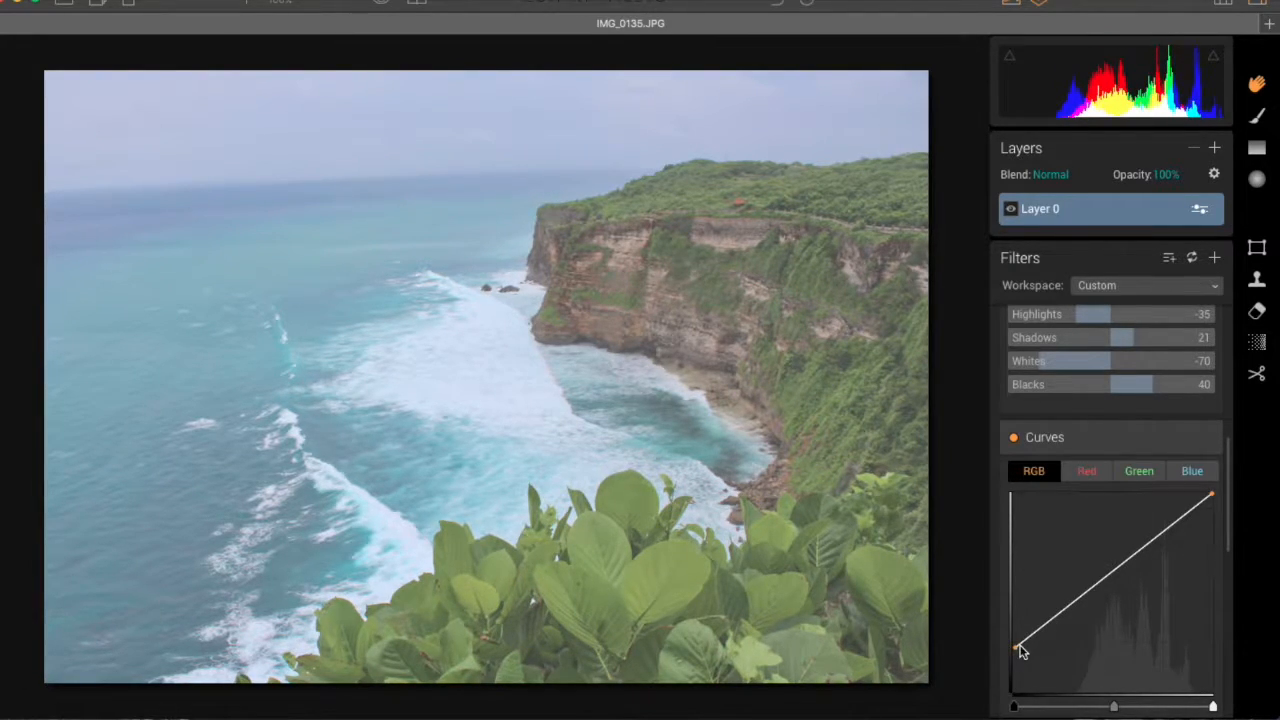
left_click_drag(1014, 651, 1069, 647)
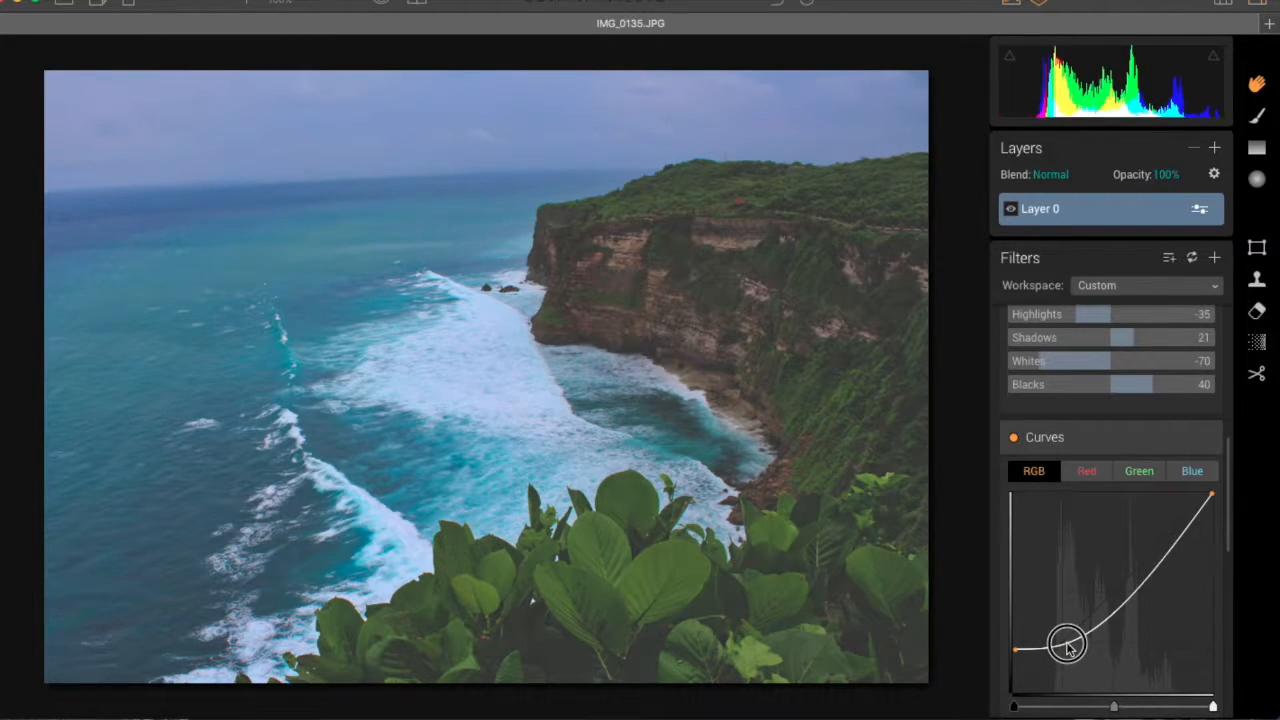
left_click_drag(1069, 648, 1068, 649)
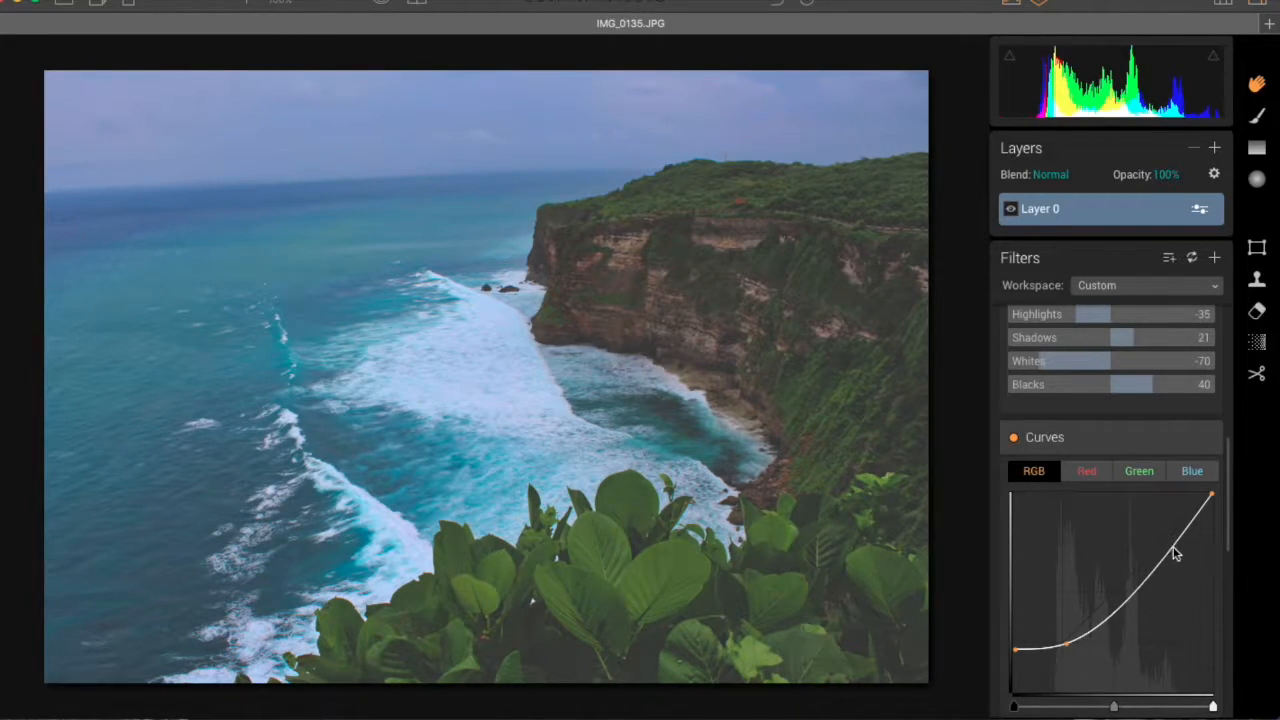
Step: Lower the RGB curve's white point slightly, add a point raising the highlights into an S-shape, and fine-tune the black and shadow points
left_click_drag(1214, 505, 1213, 512)
left_click_drag(1160, 571, 1147, 553)
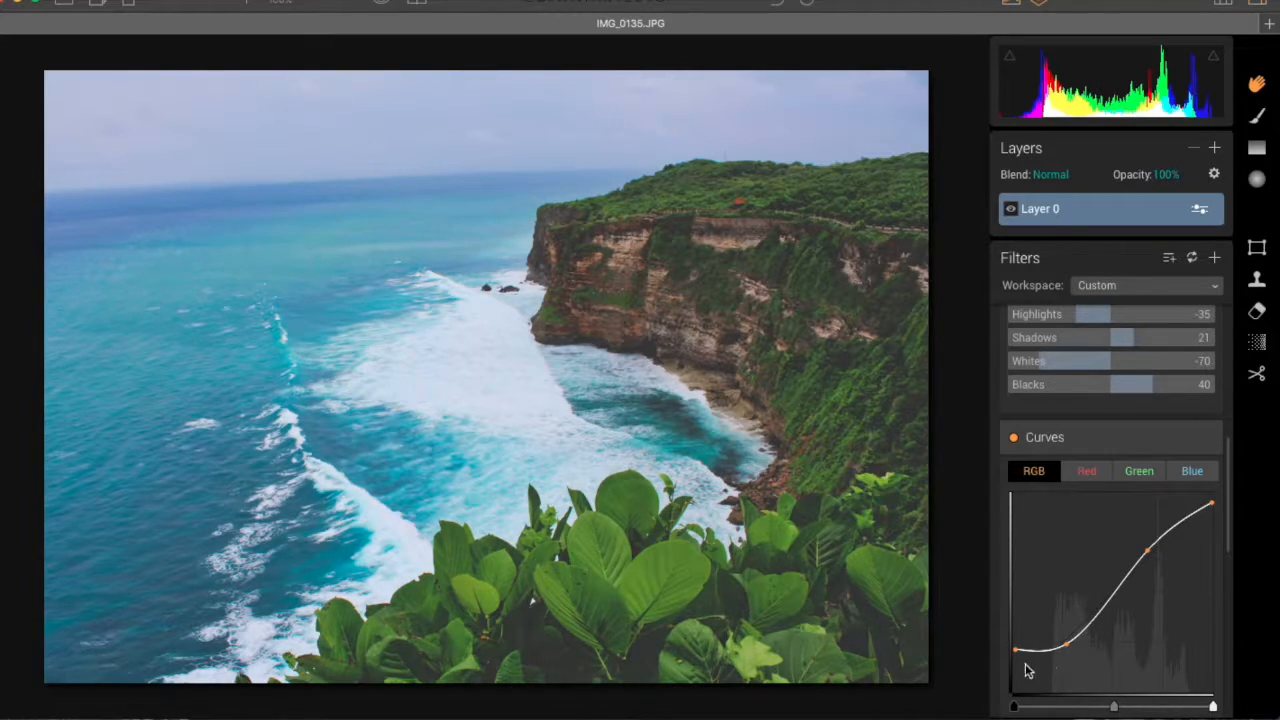
mouse_move(1015, 657)
left_mouse_down()
mouse_move(1011, 680)
mouse_move(1015, 652)
left_mouse_up()
left_click(1068, 648)
Step: Set the Adjustable Gradient's top Exposure to 15, Contrast to 12, Vibrance to 10 and Warmth to 40
scroll(1089, 564, "down", 5)
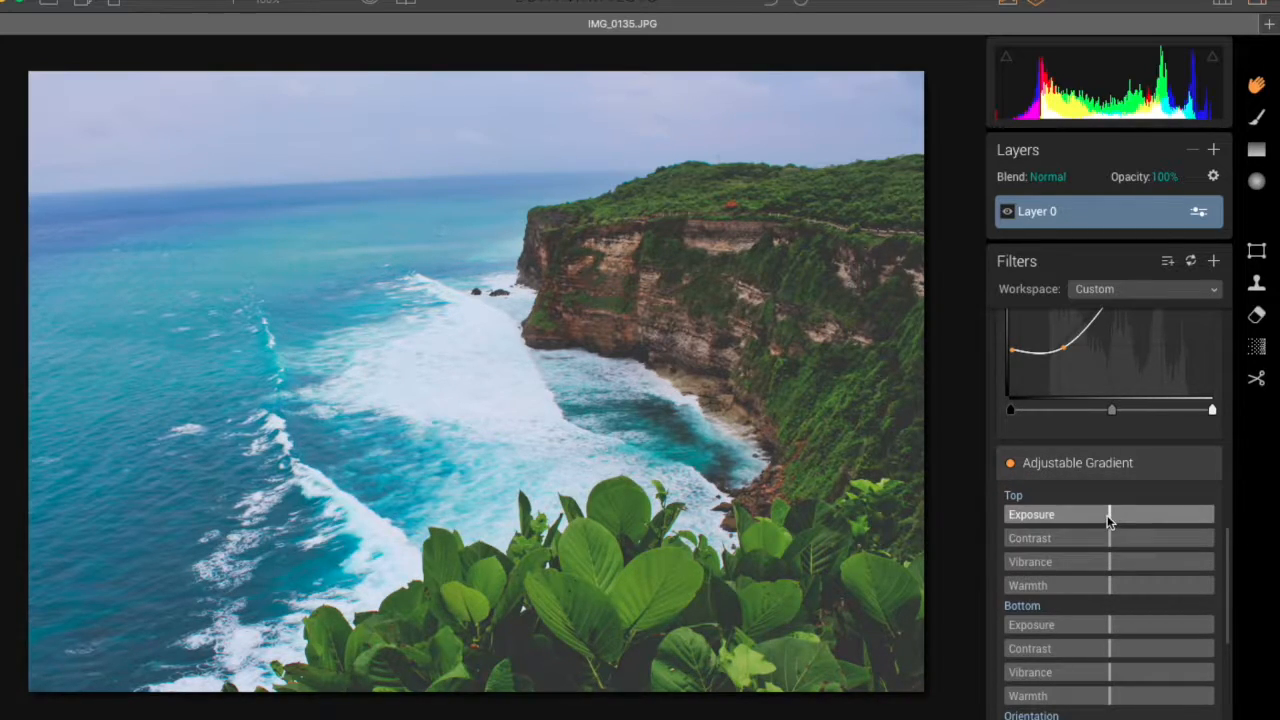
left_click_drag(1110, 518, 1126, 518)
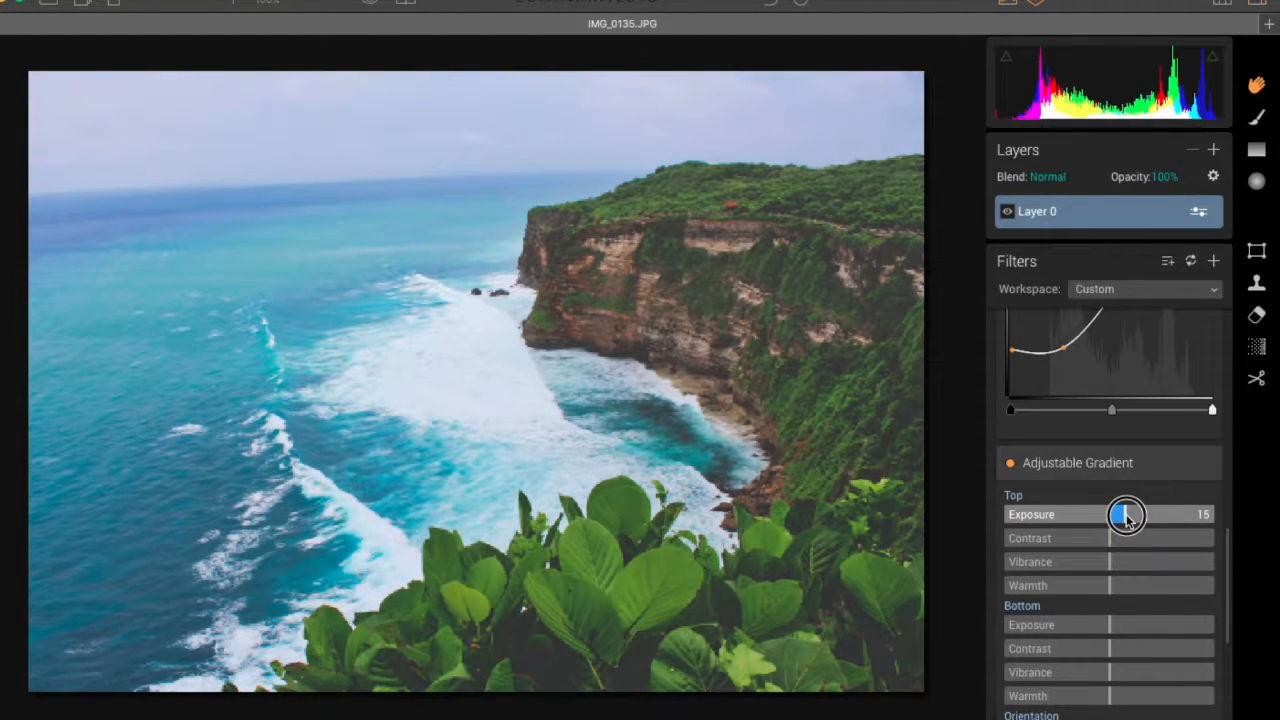
left_click_drag(1110, 538, 1167, 586)
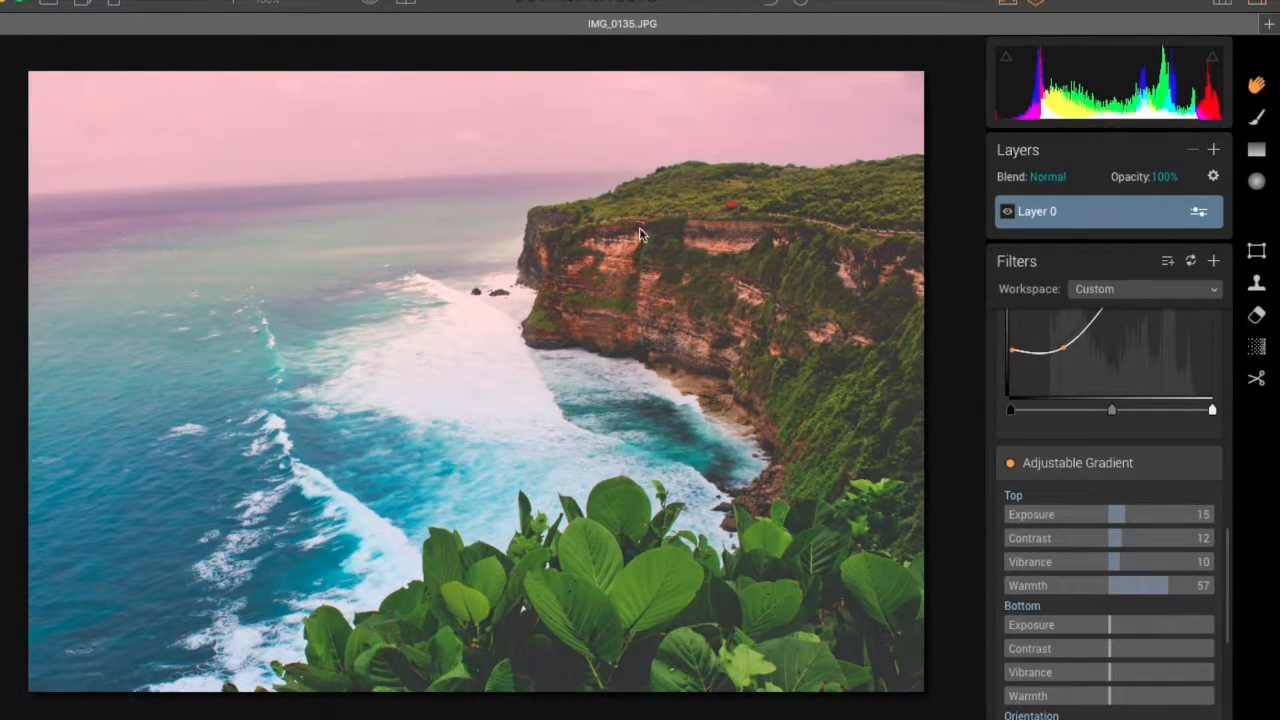
left_click_drag(1171, 591, 1201, 583)
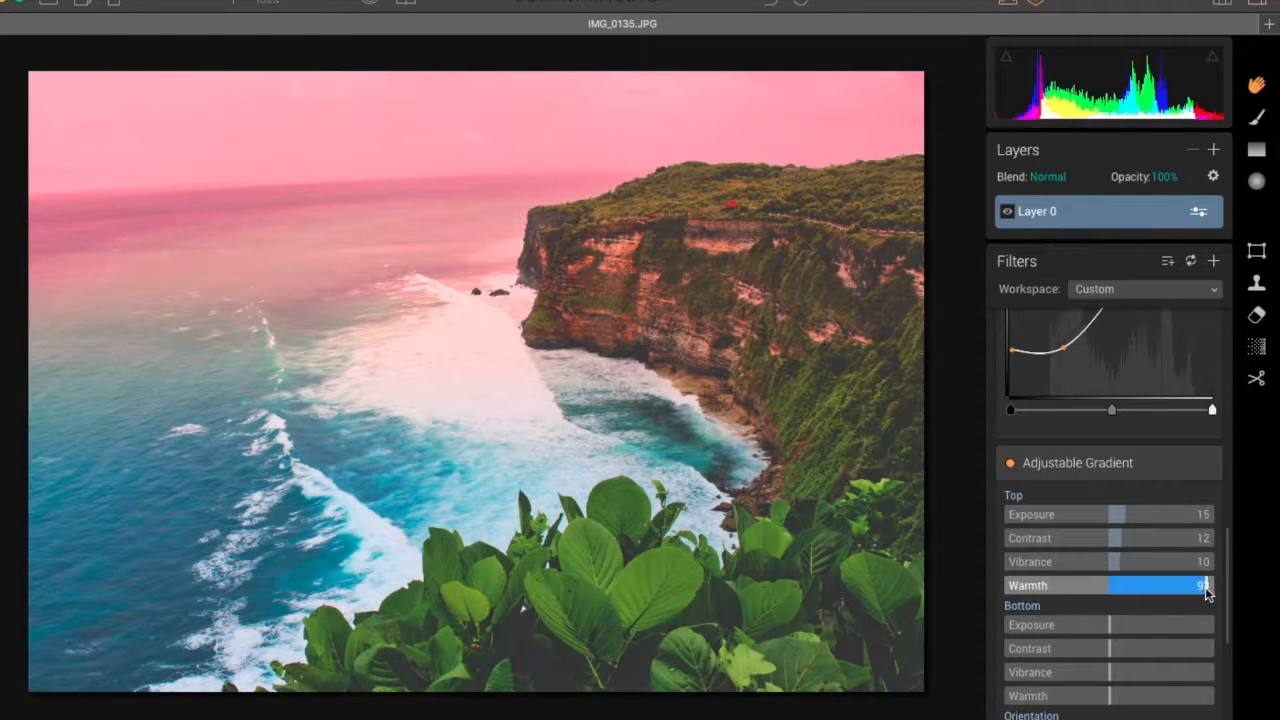
left_click_drag(1207, 591, 1152, 589)
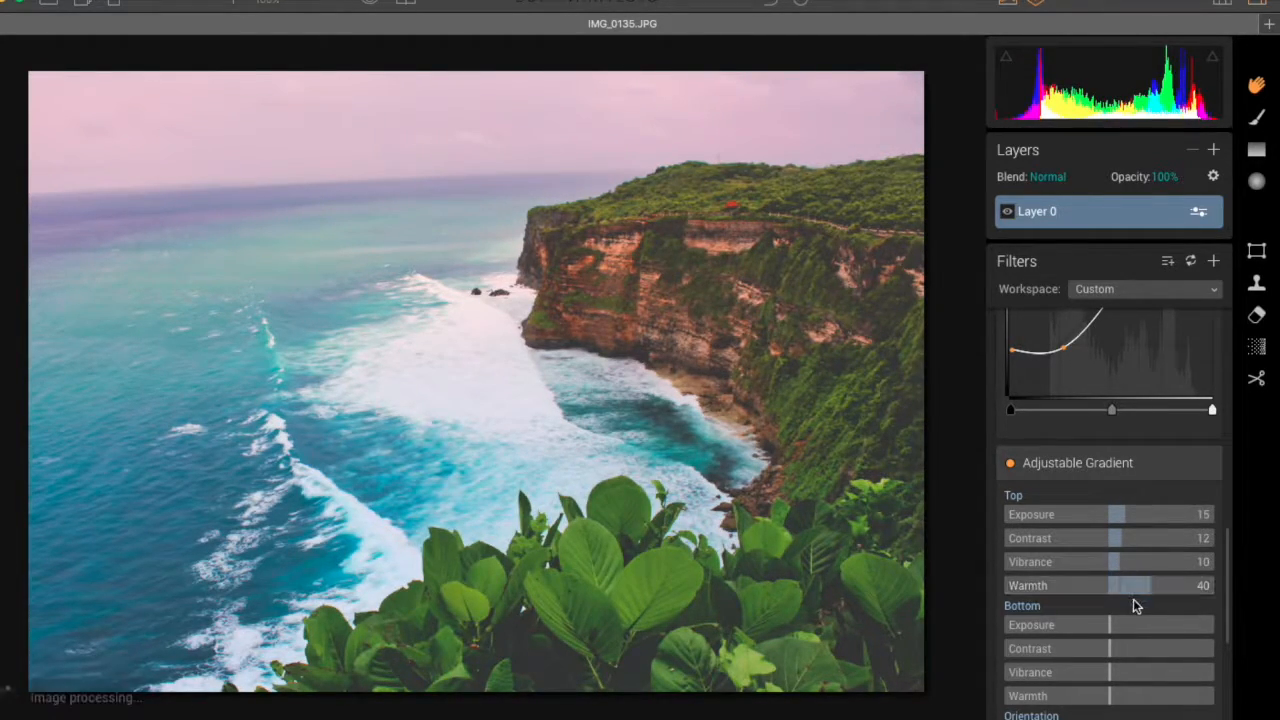
Step: Adjust the Adjustable Gradient's orientation, setting Shift to 30 and Blend to 33
scroll(1121, 598, "down", 3)
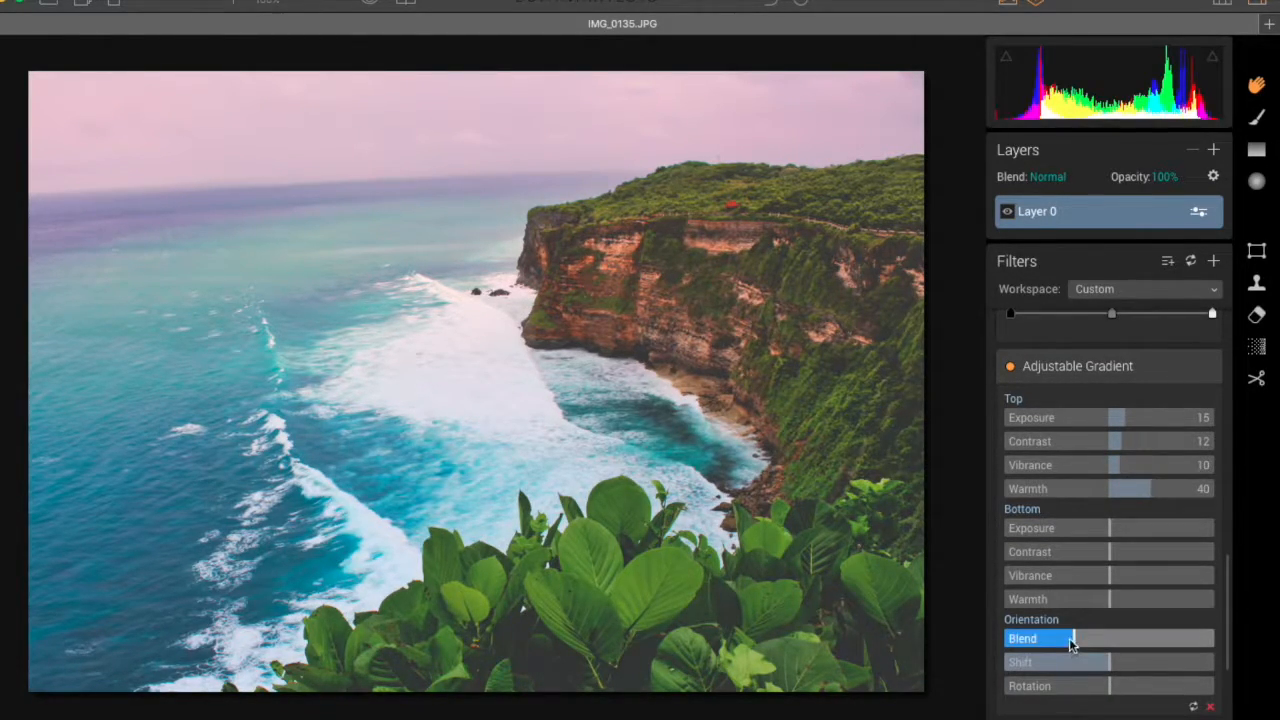
left_click(1094, 666)
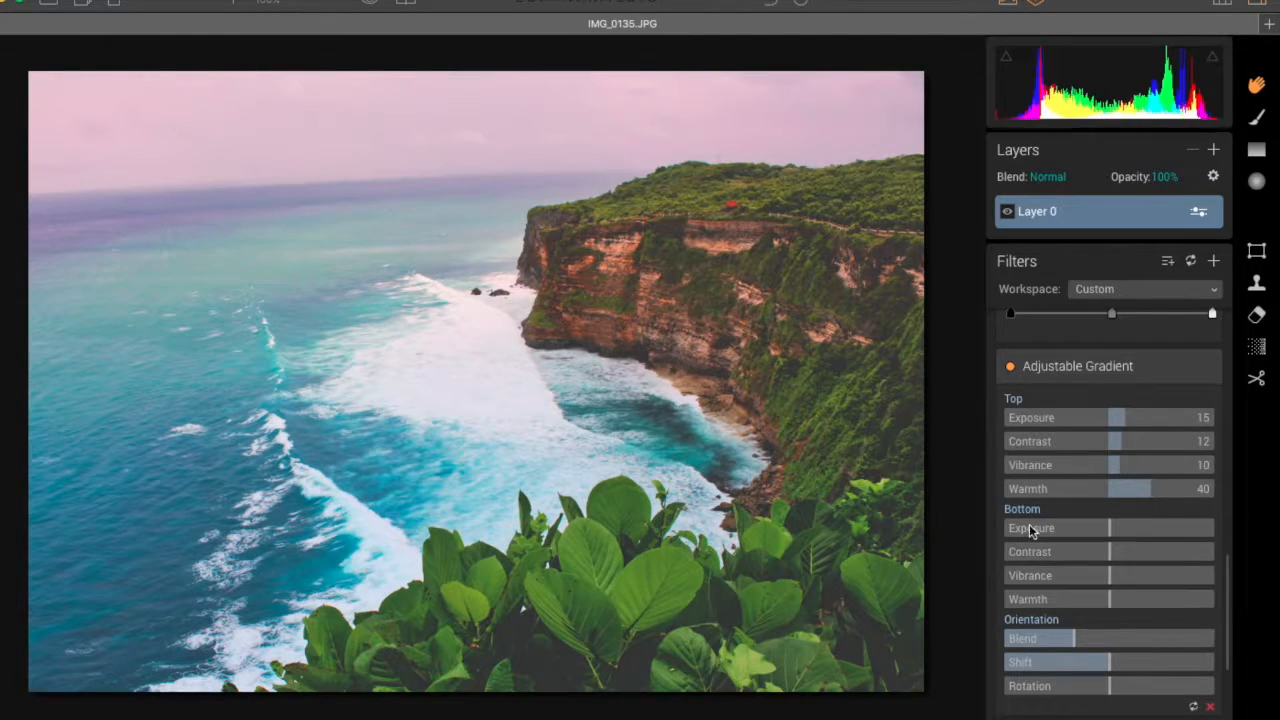
left_click(1085, 663)
left_click_drag(1111, 668, 1163, 657)
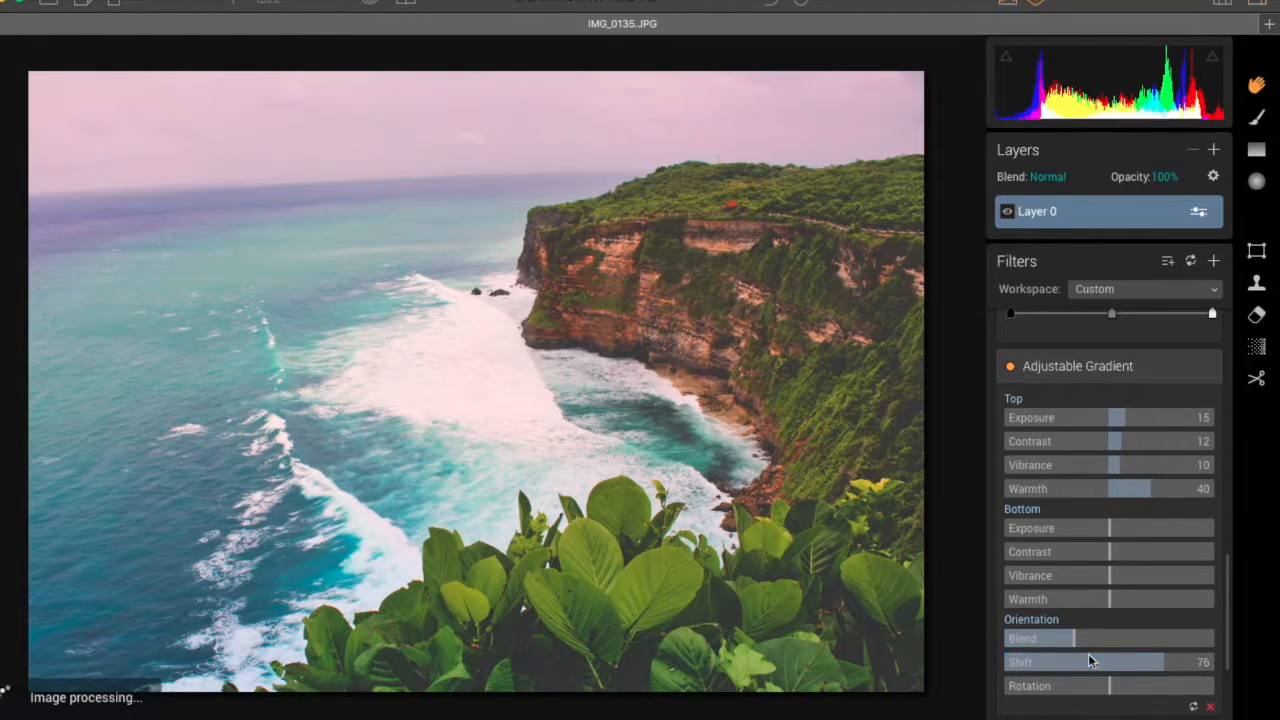
left_click(1165, 668)
left_click_drag(1165, 668, 1048, 637)
left_click(1076, 638)
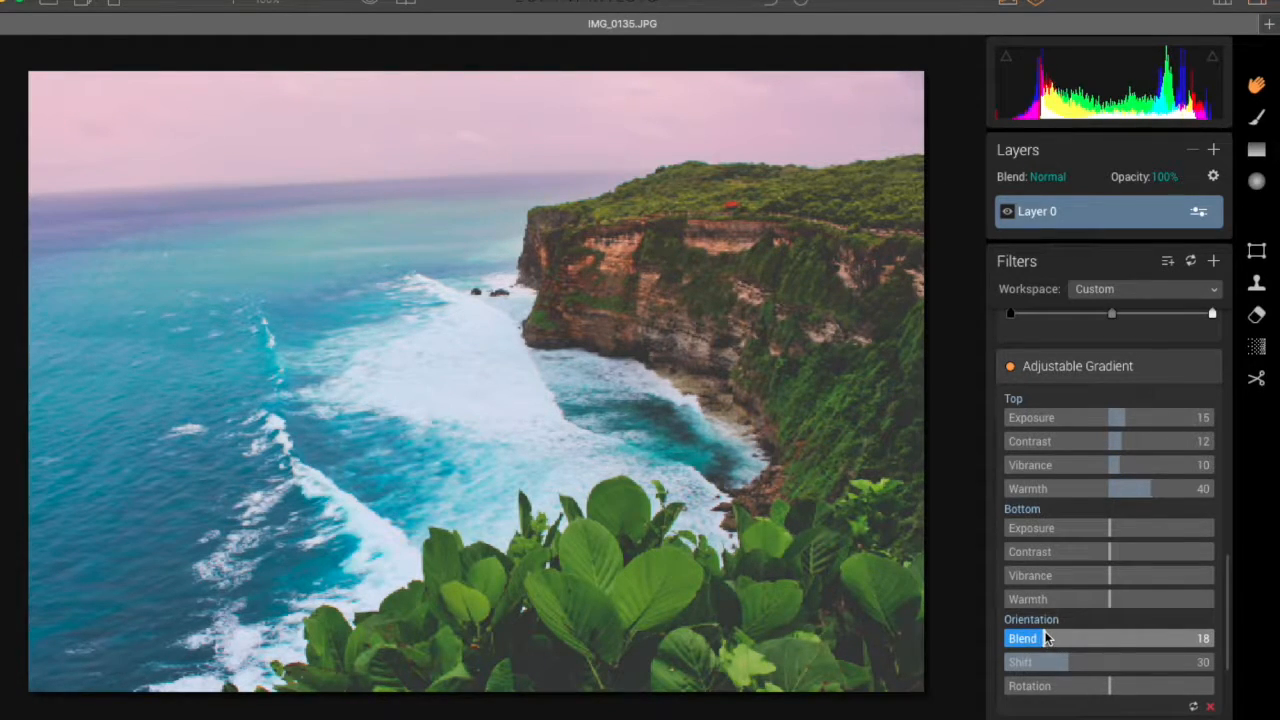
left_click(1108, 634)
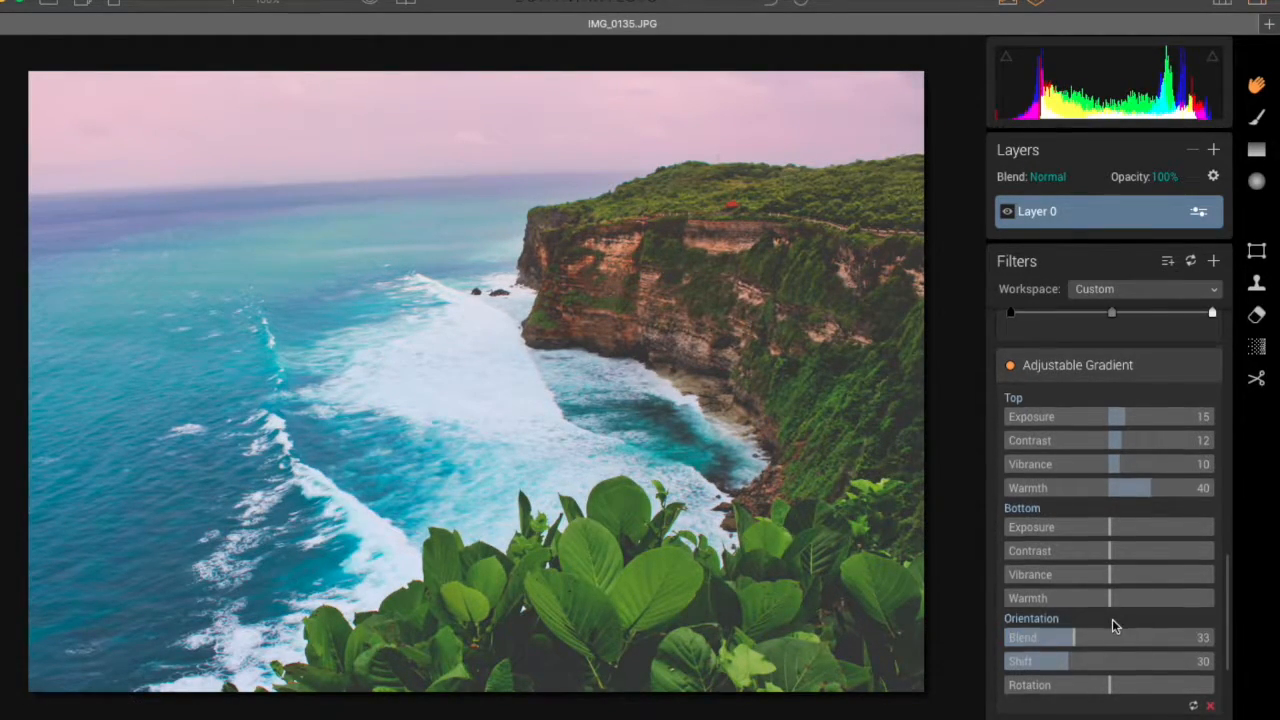
Step: Set the Color Contrast filter's Hue to 31, Color Contrast to 5, Brightness to 11 and Contrast to 11
scroll(1112, 619, "down", 3)
scroll(1113, 617, "down", 3)
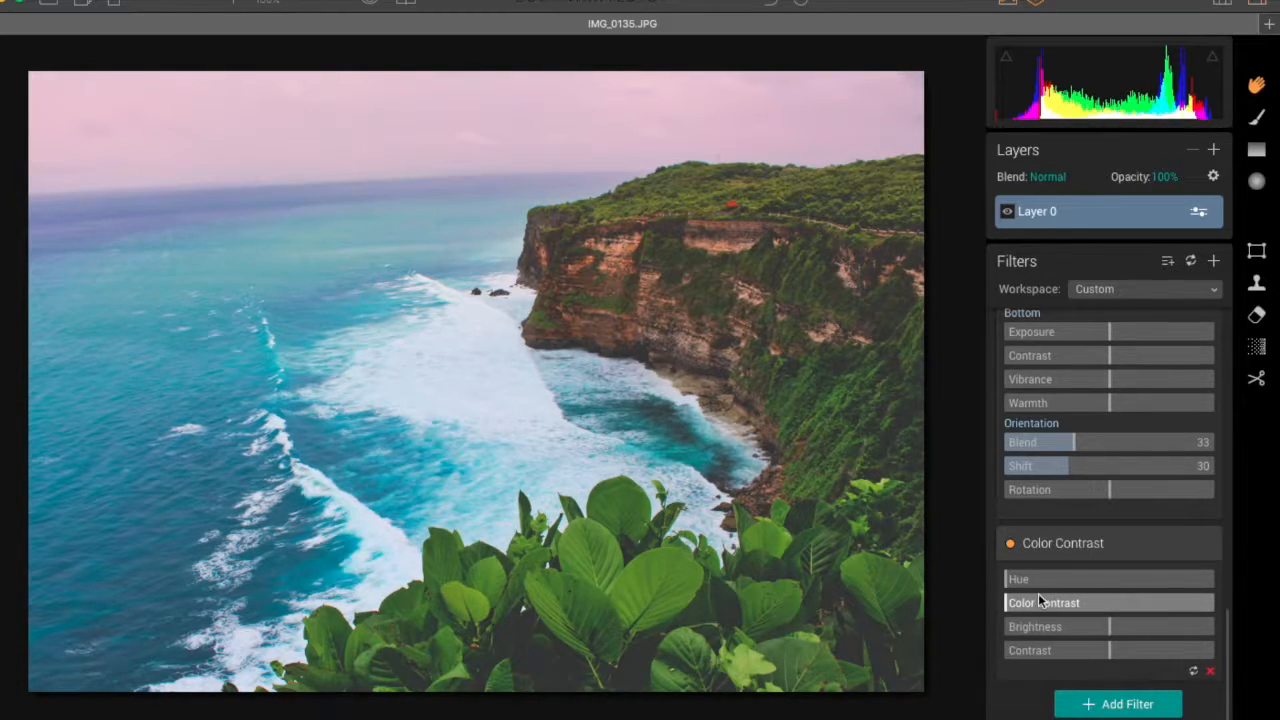
left_click_drag(1008, 580, 1025, 580)
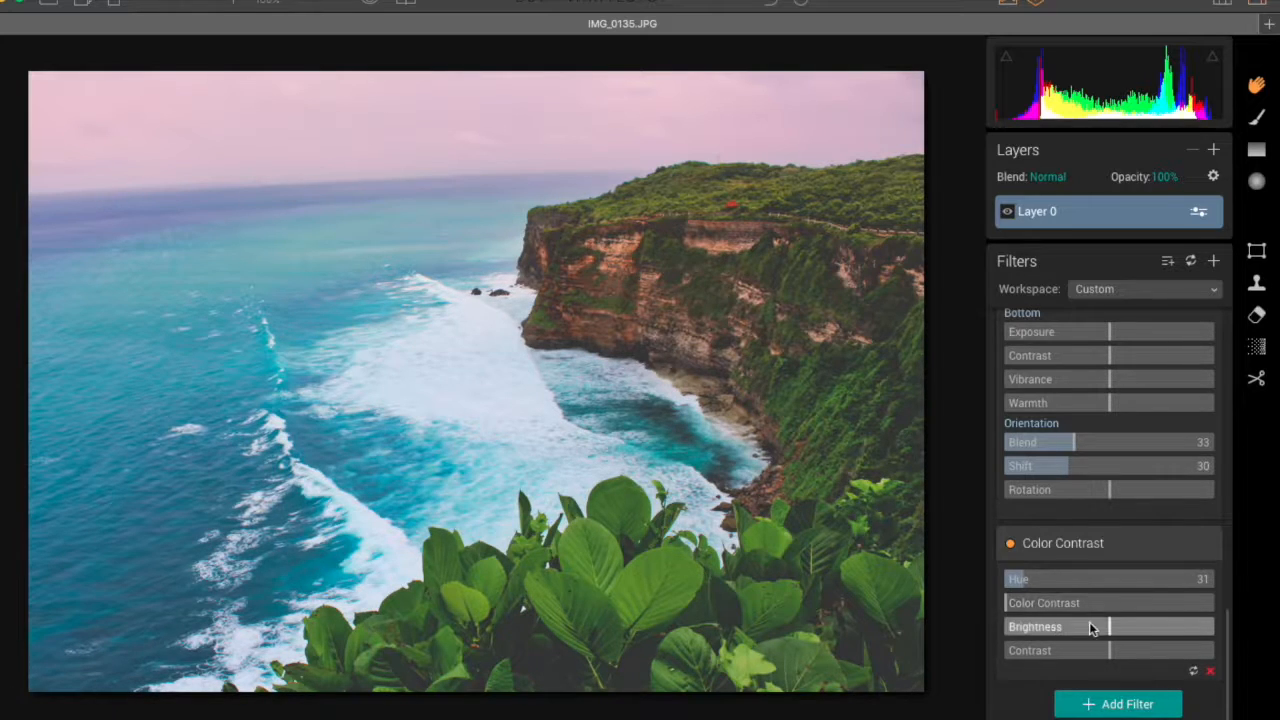
left_click(1005, 603)
left_click_drag(1005, 603, 1014, 602)
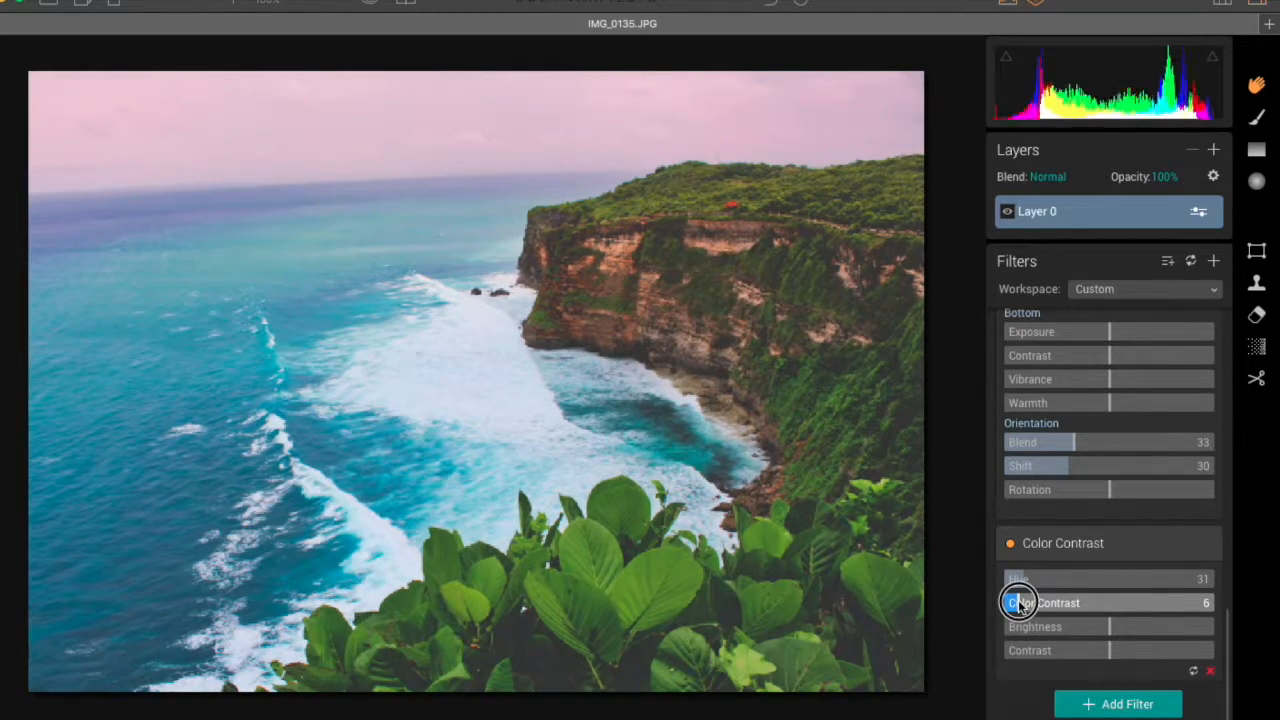
left_click(1110, 627)
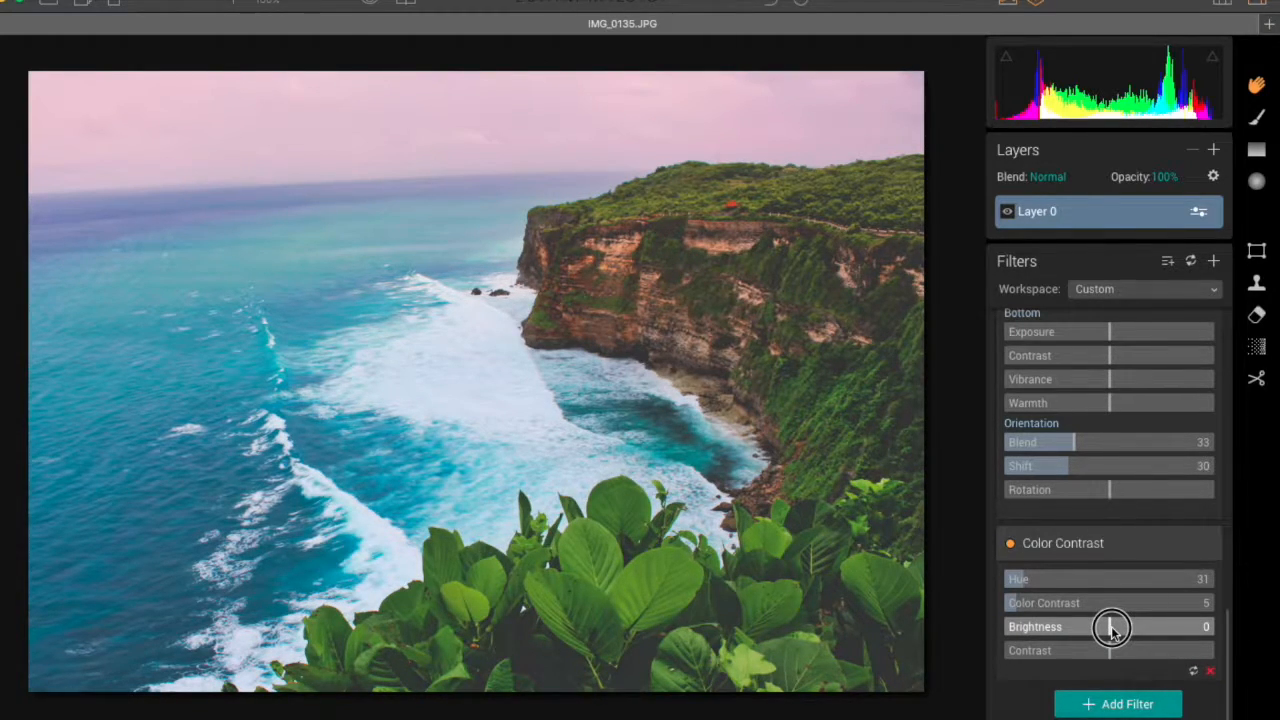
mouse_move(1113, 628)
left_mouse_down()
mouse_move(1147, 630)
mouse_move(1120, 627)
mouse_move(1110, 650)
mouse_move(1155, 651)
mouse_move(1100, 651)
mouse_move(1124, 651)
left_mouse_up()
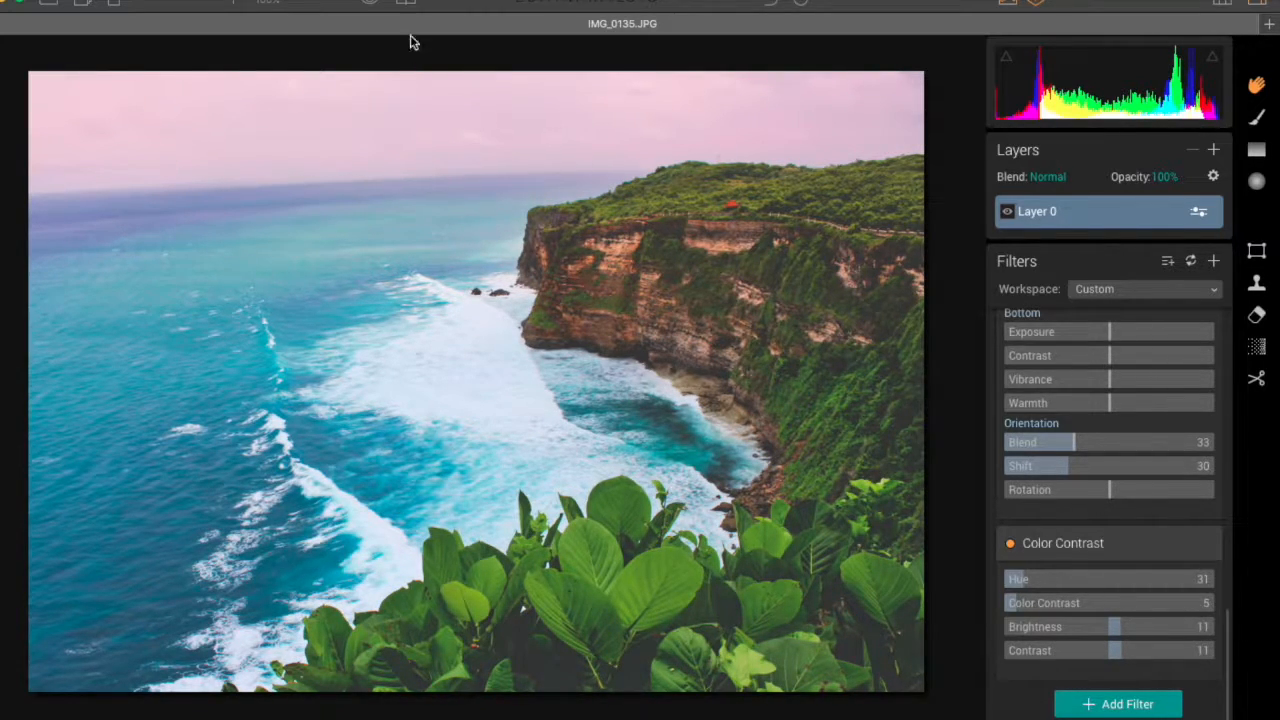
Step: Turn on the split before/after comparison and sweep its divider across the whole photo to compare the original with the edit
left_click(406, 3)
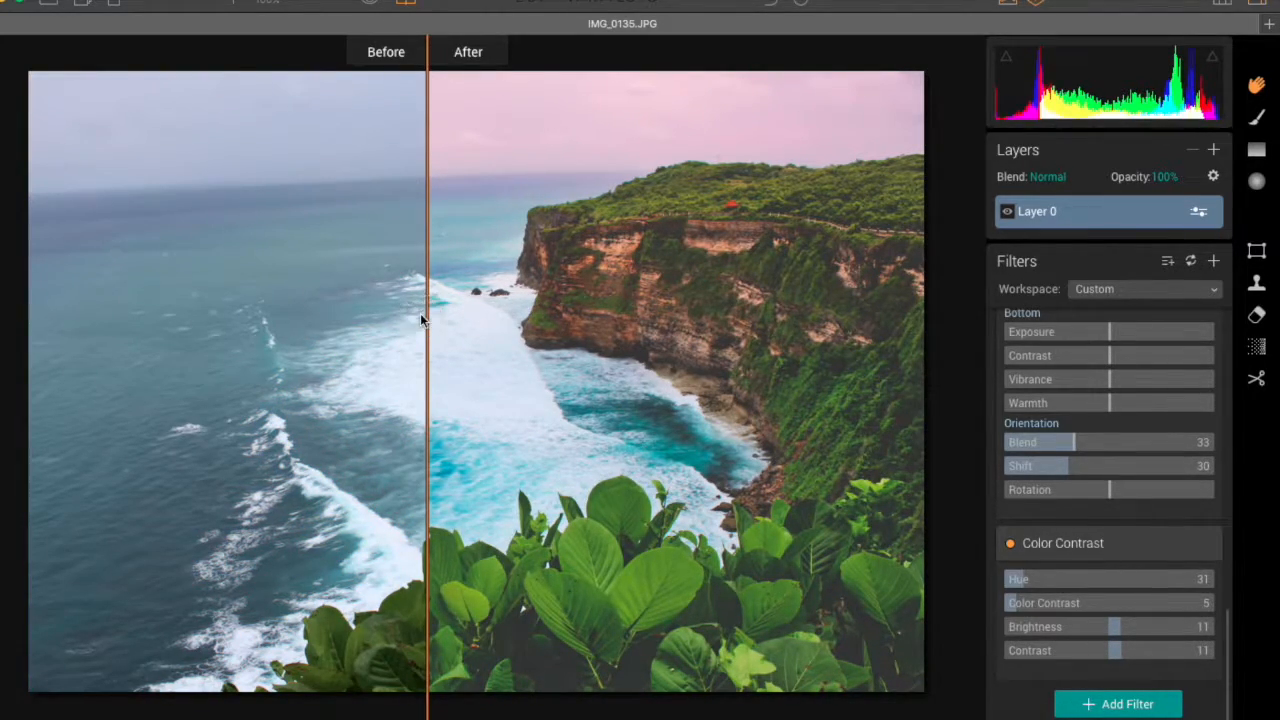
left_click_drag(426, 314, 921, 309)
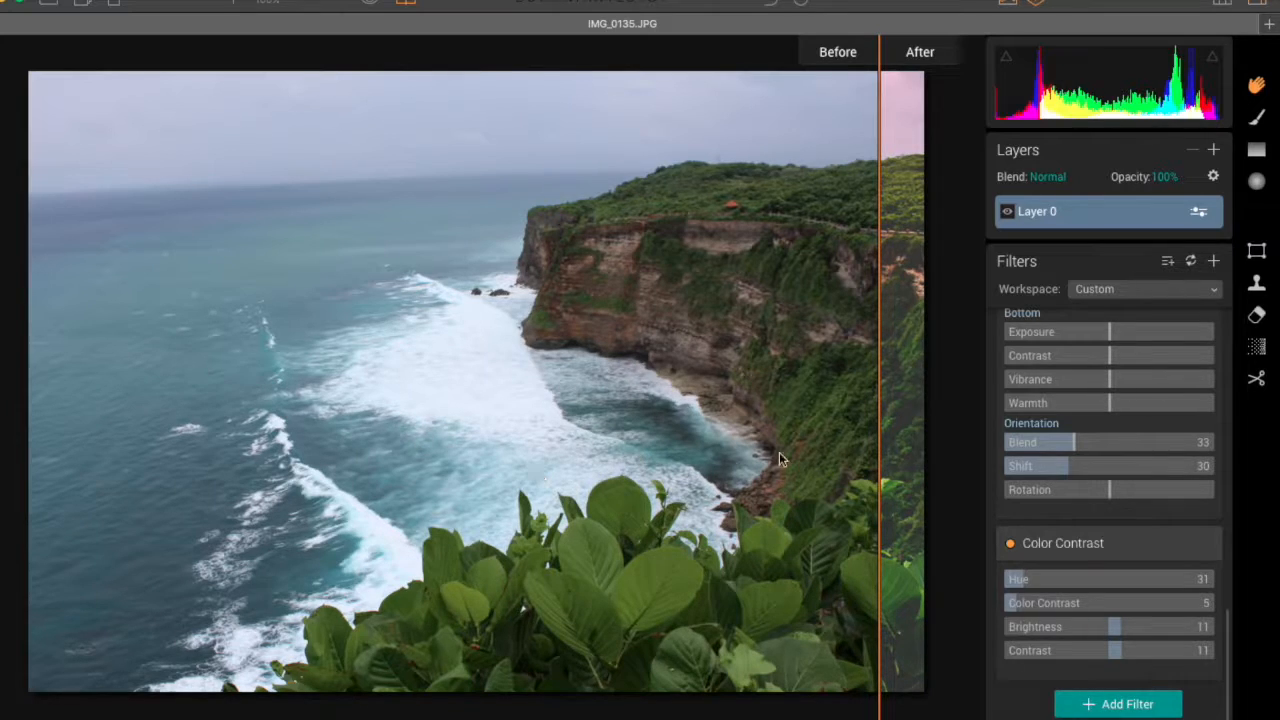
left_click_drag(879, 405, 59, 415)
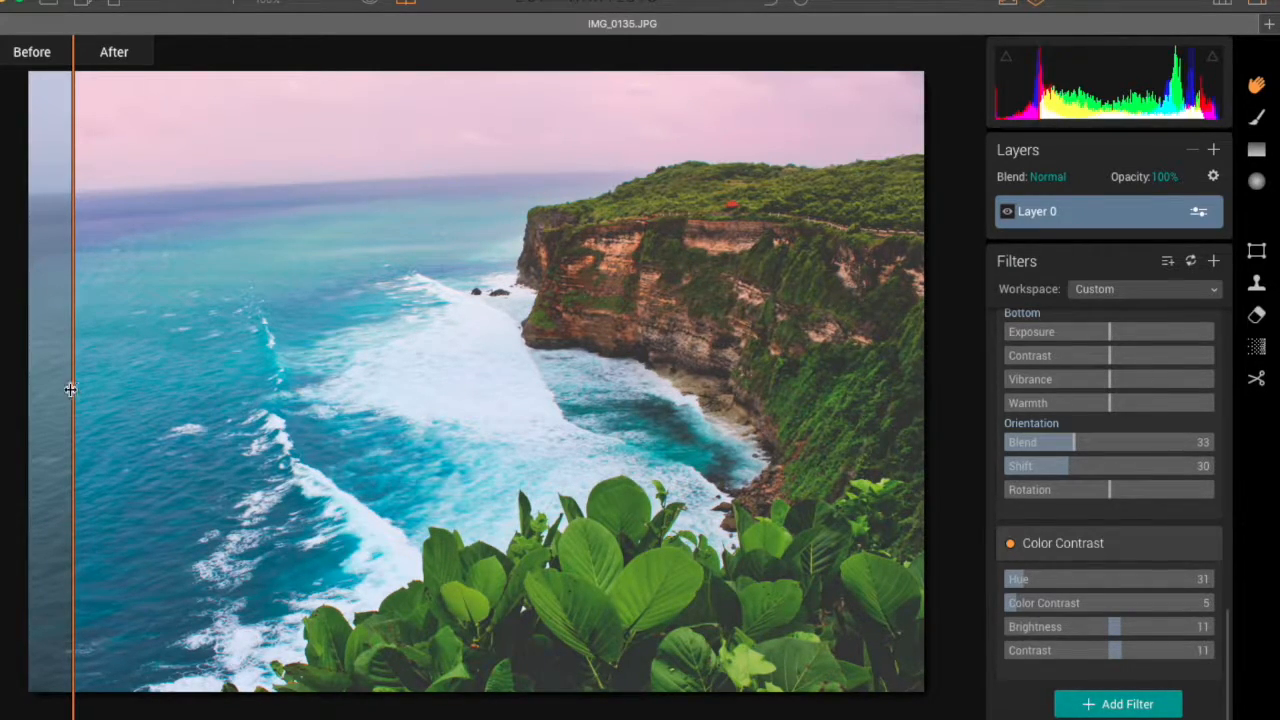
left_click_drag(74, 386, 594, 336)
left_click_drag(334, 336, 427, 298)
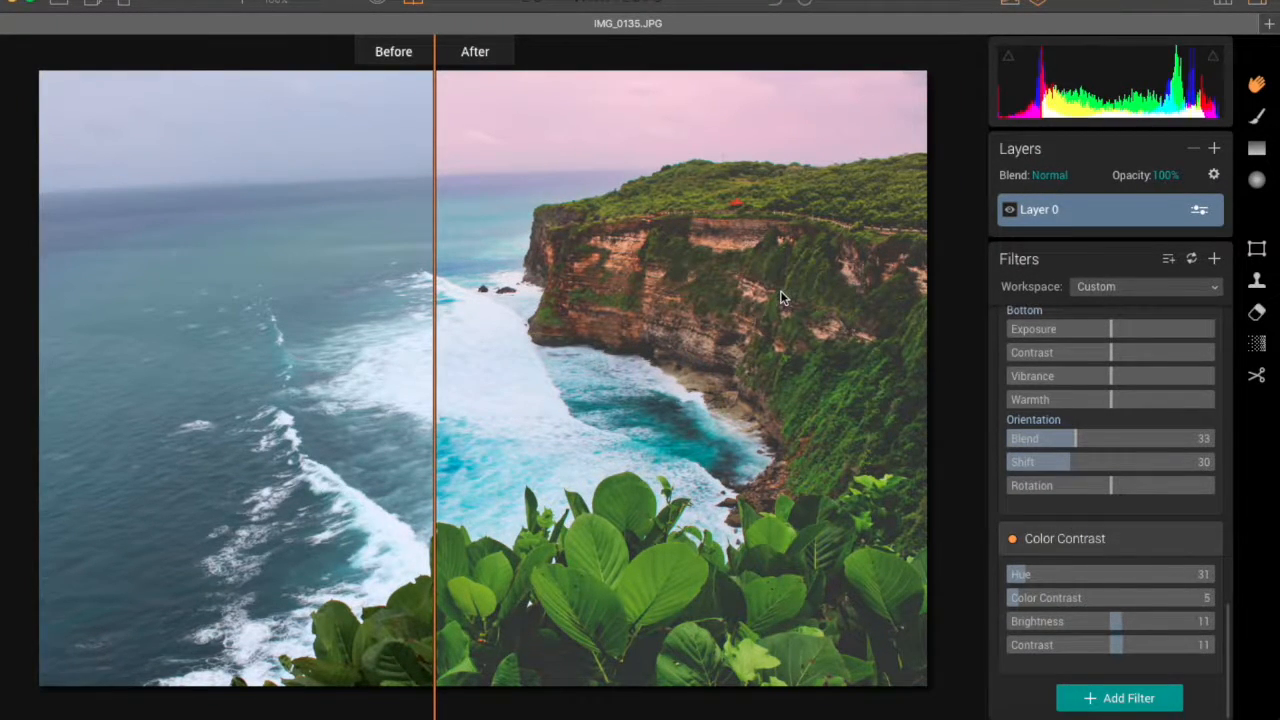
left_click_drag(434, 460, 349, 490)
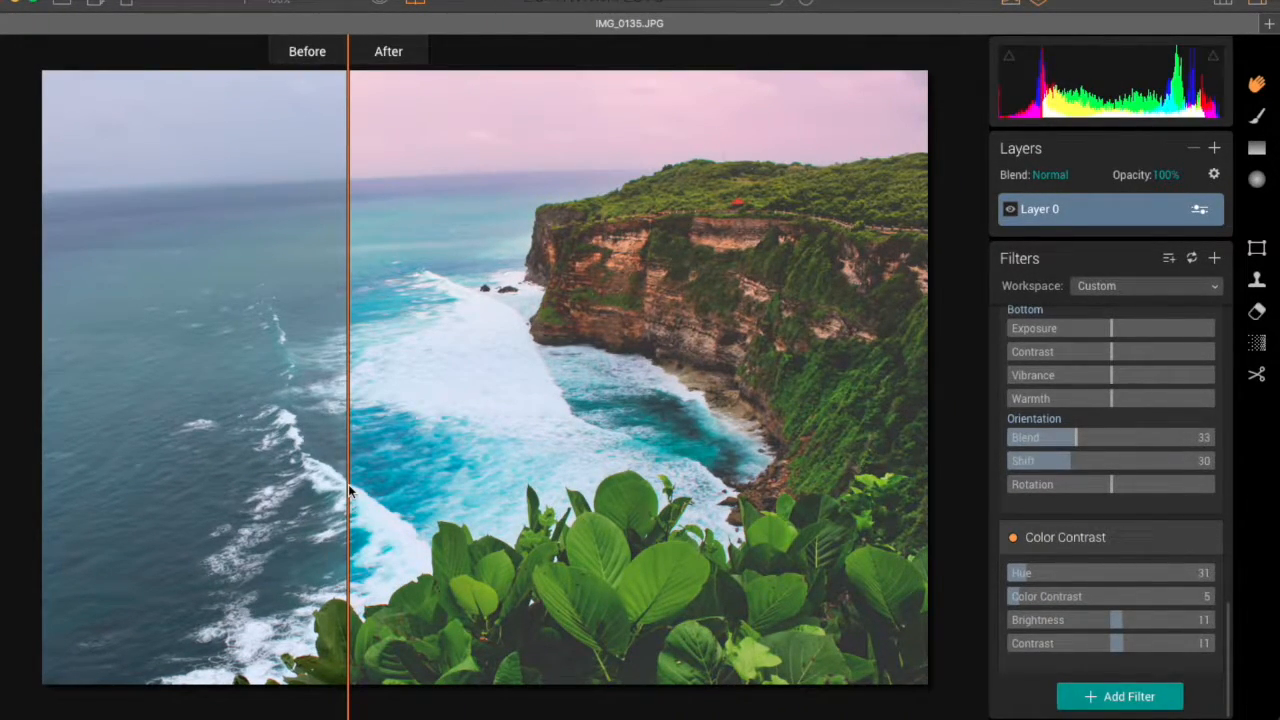